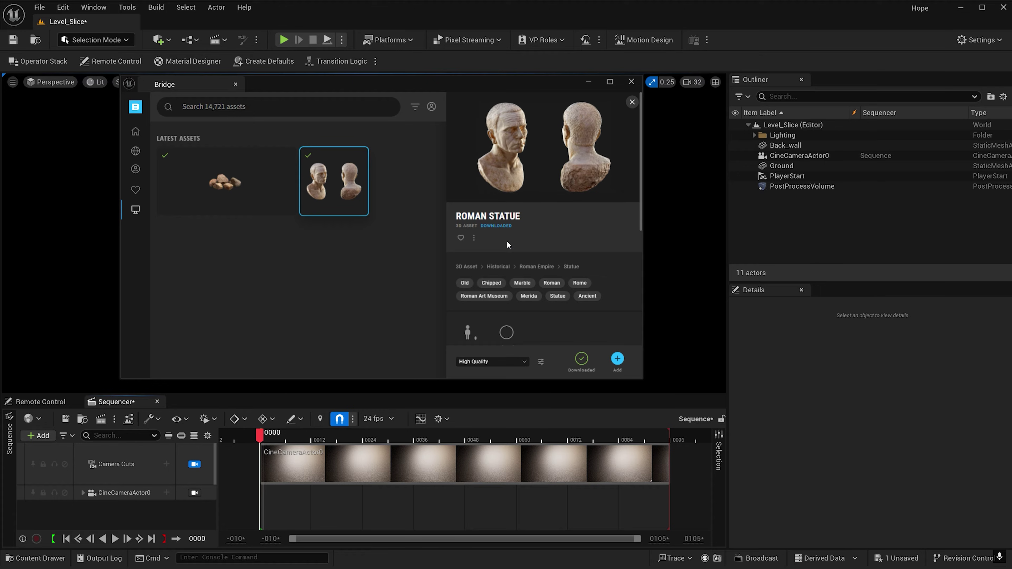
- Close Bridge and drag the Roman statue bust from the Content Drawer into the level
left_click(255, 183)
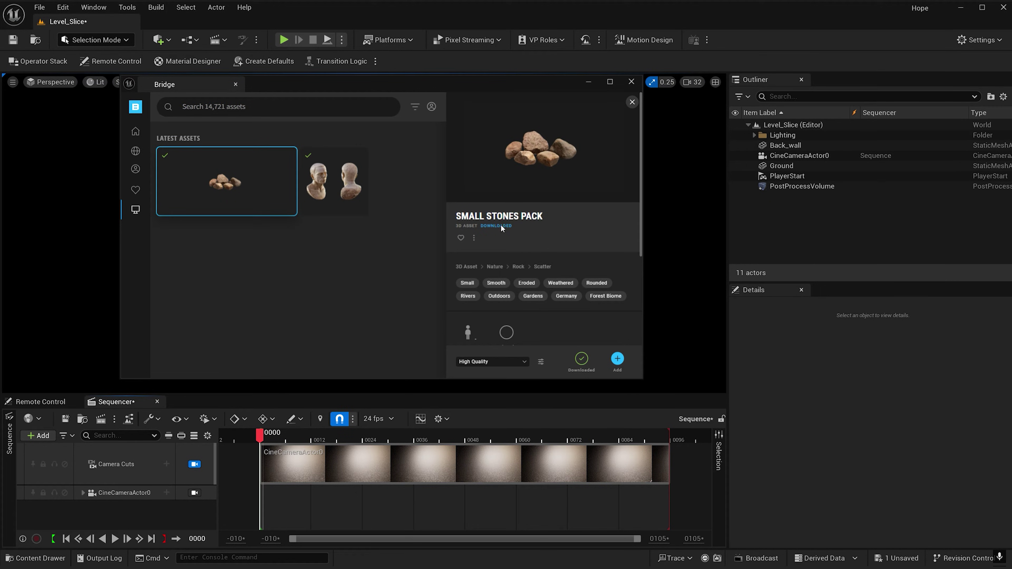
left_click(631, 82)
key("ctrl+space")
left_click_drag(163, 384, 336, 254)
- Reset the statue's location to the world origin and switch the editor to Motion Design mode
left_click(978, 404)
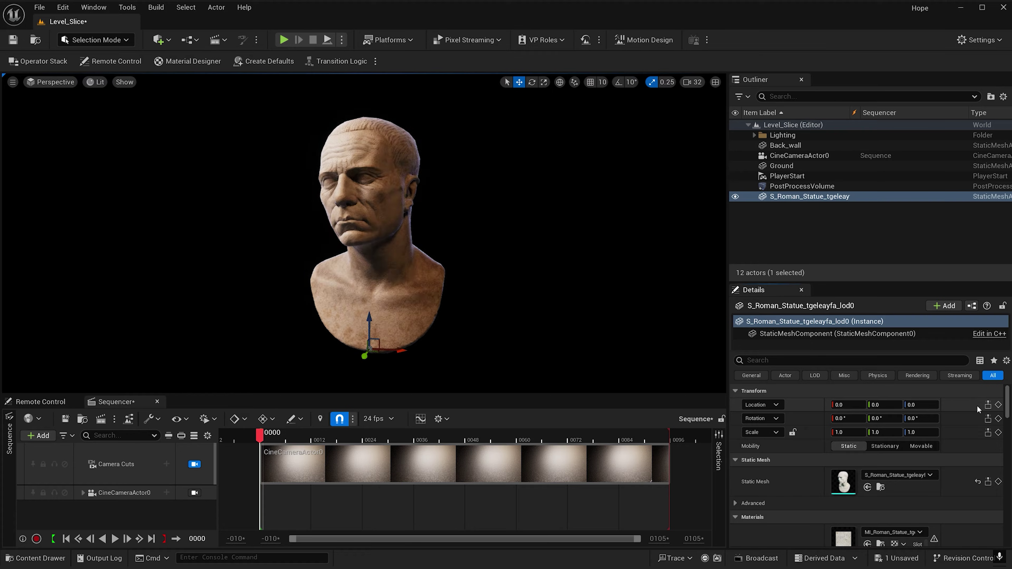
left_click(92, 39)
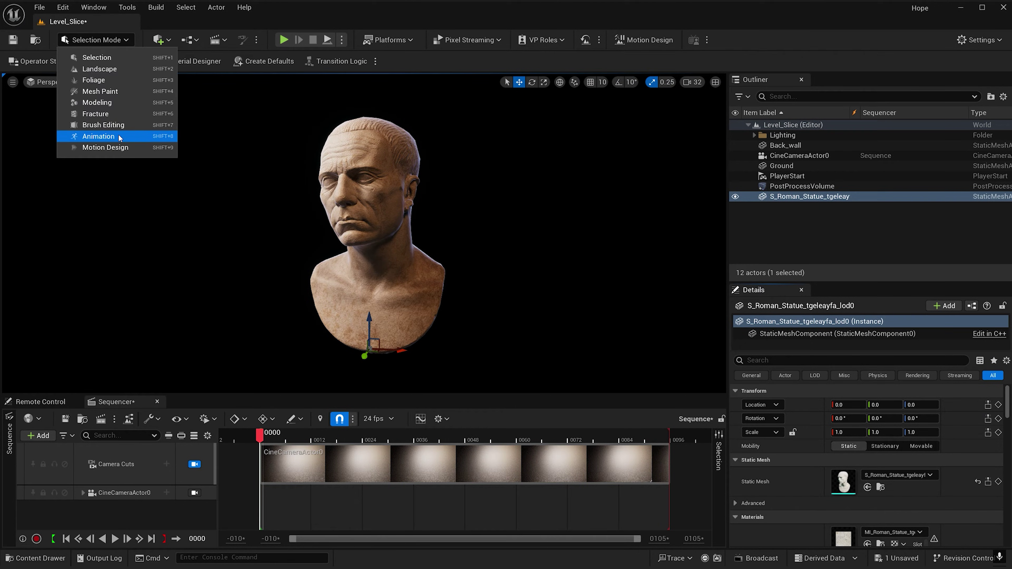
left_click(123, 153)
left_click(63, 7)
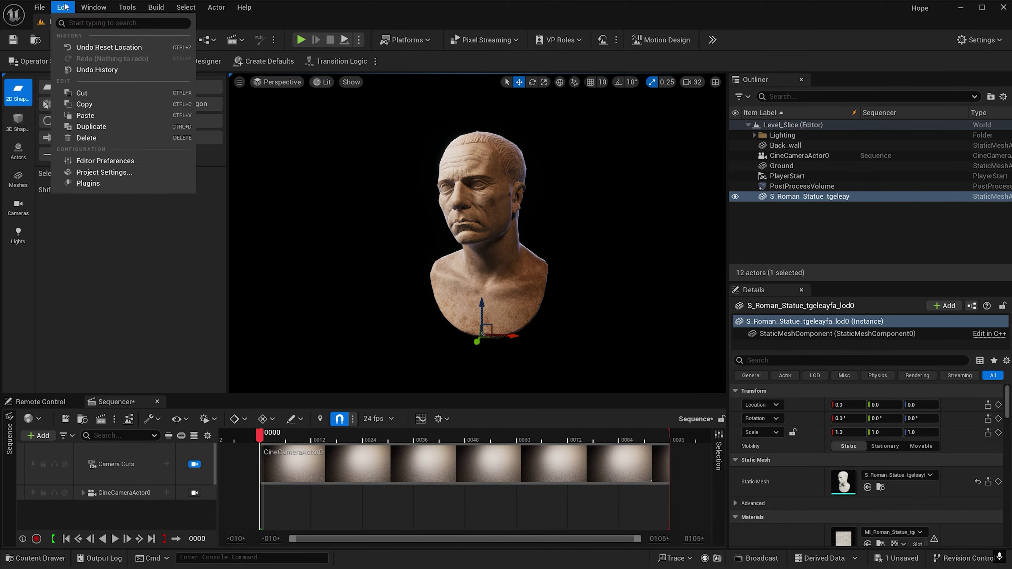
left_click(89, 229)
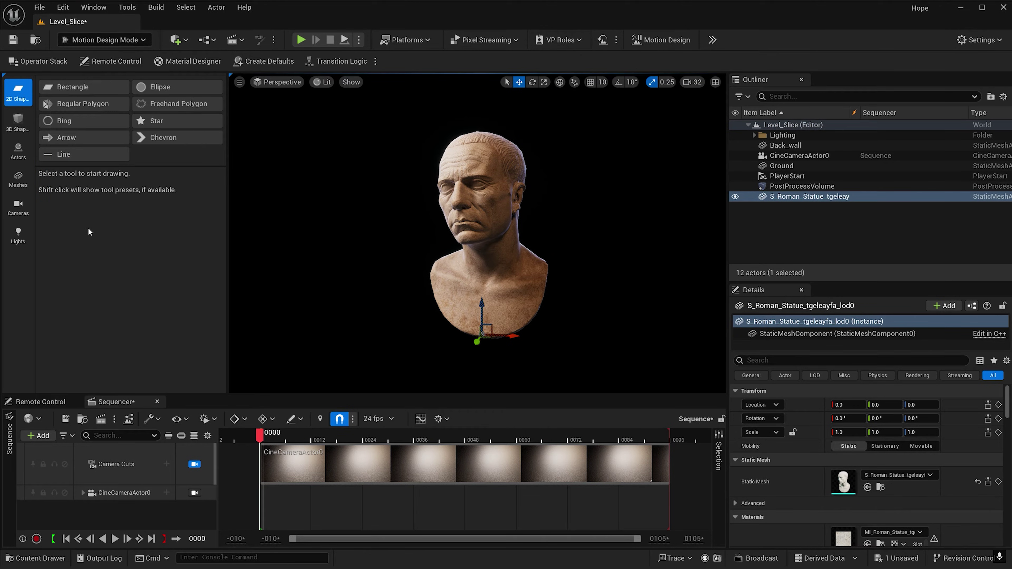
- Add a Dynamic Mesh Converter modifier to the statue from its Operator Stack
left_click(42, 63)
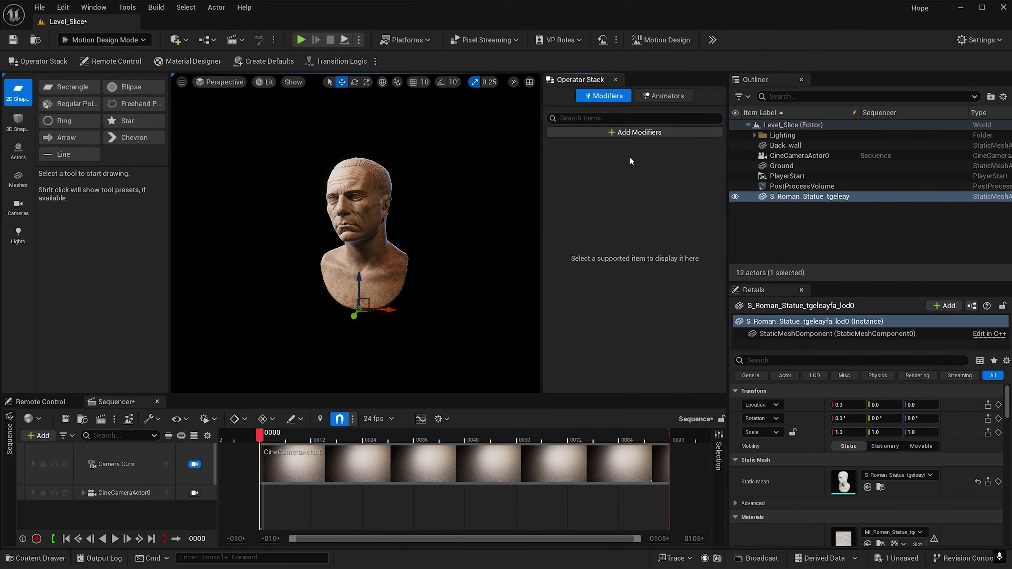
left_click(629, 134)
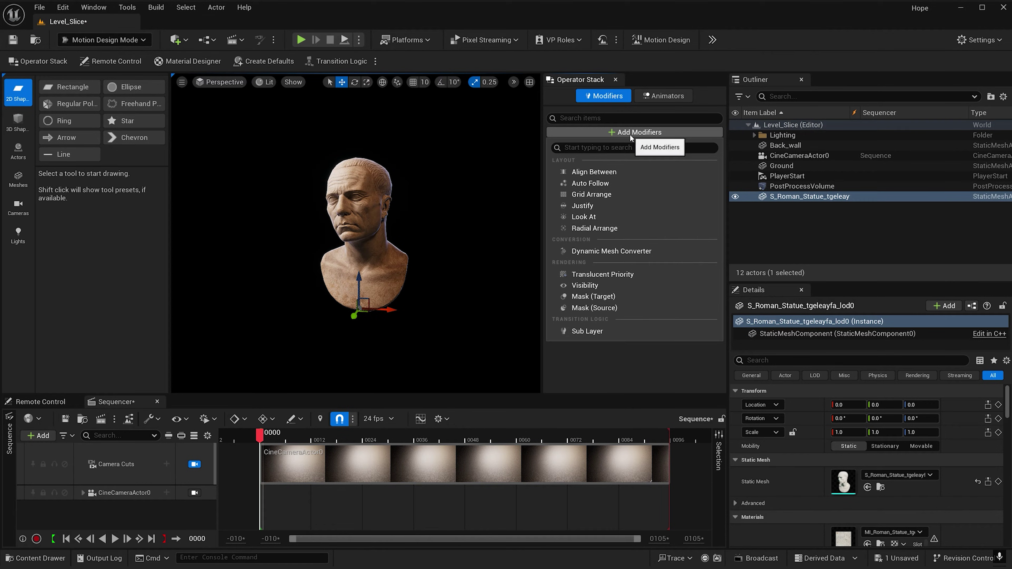
left_click(592, 252)
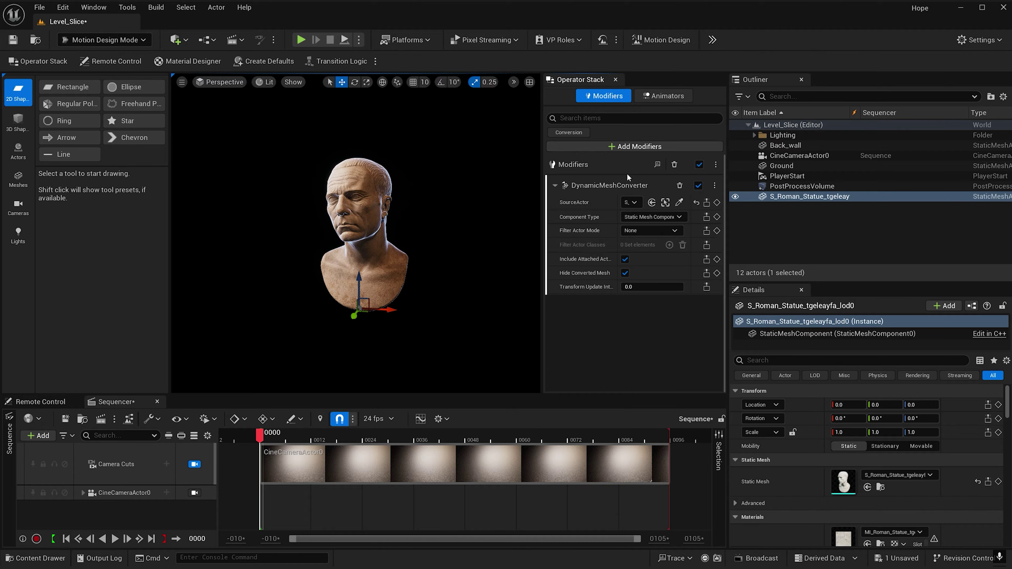
- Add a Plane Cut modifier to the statue with plane rotation Z set to 90
left_click(637, 146)
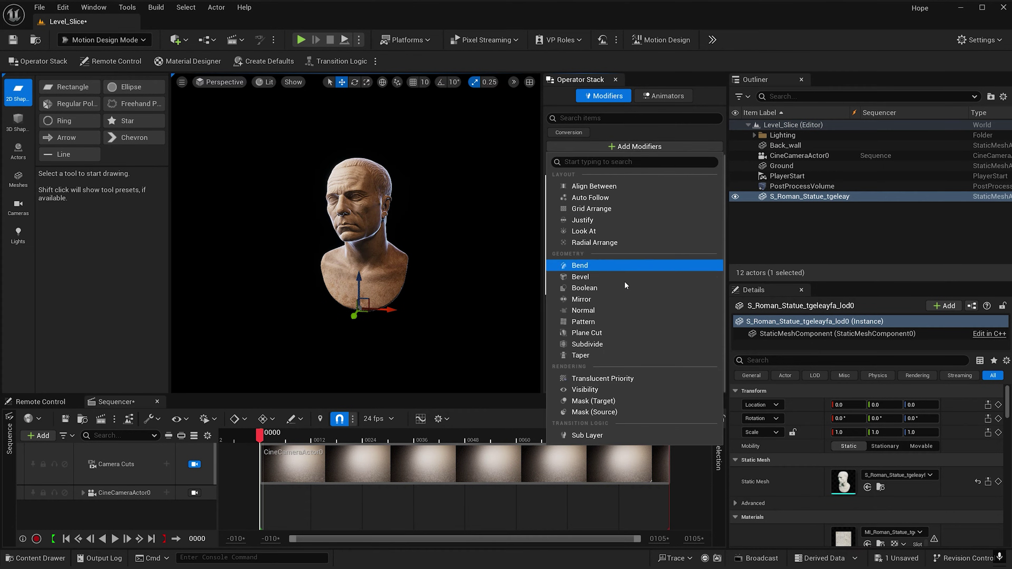
left_click(581, 332)
left_click(673, 338)
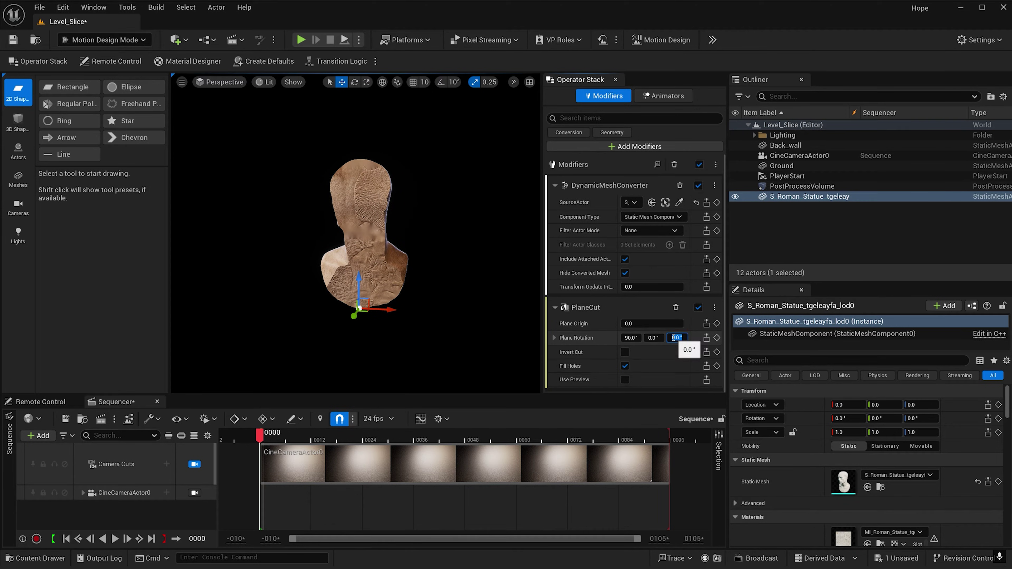
type("90")
key("Return")
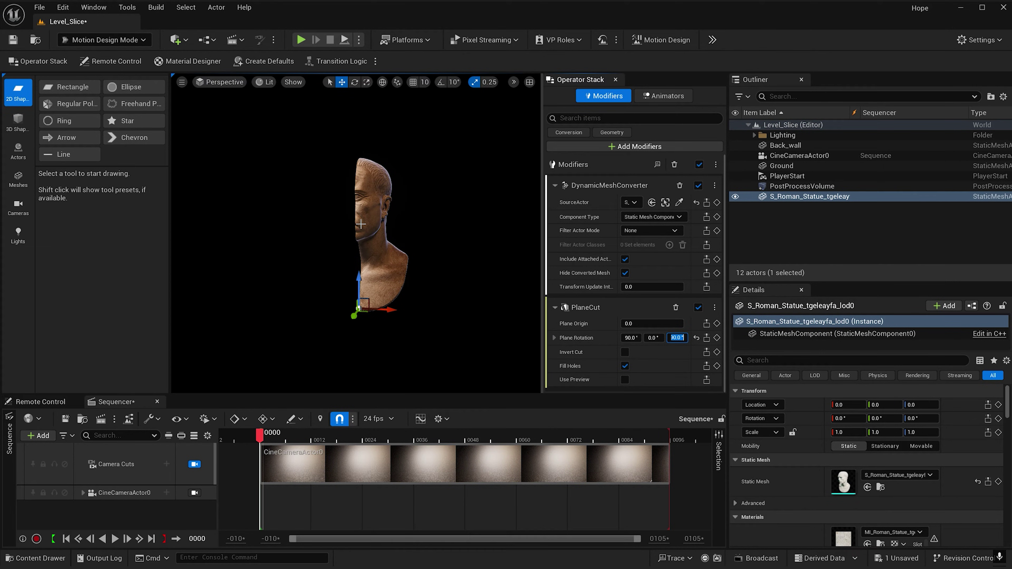
- Raise the Plane Origin to 12.0 so the whole bust shows, and keyframe it
left_click(651, 323)
type("-3.5")
key("Return")
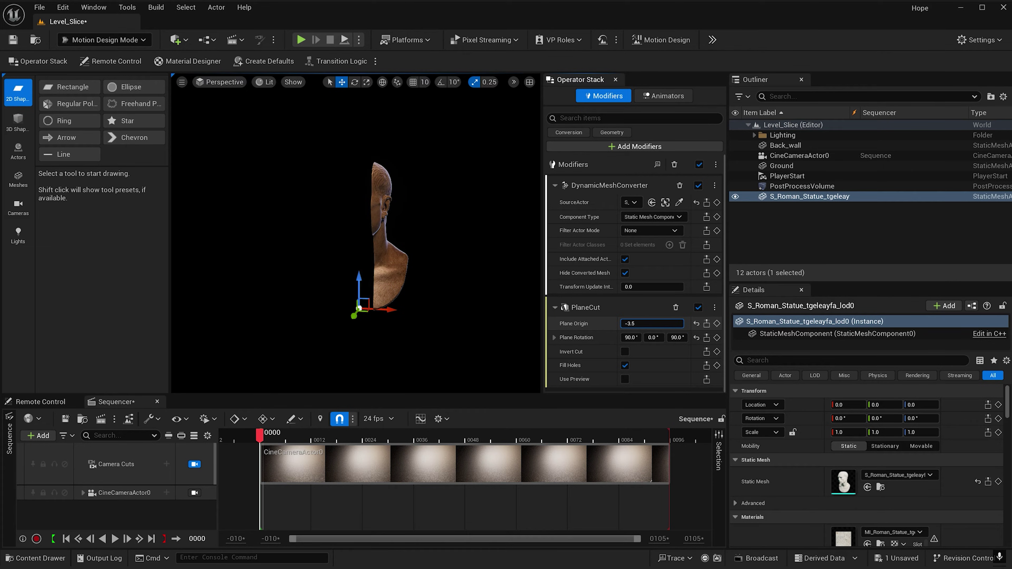
left_click_drag(652, 323, 677, 323)
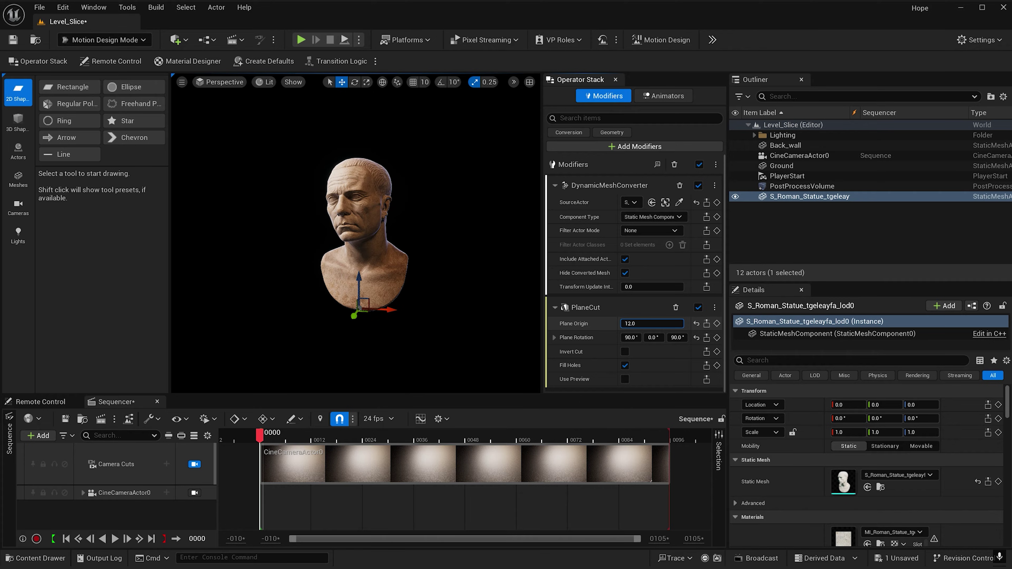
left_click(716, 323)
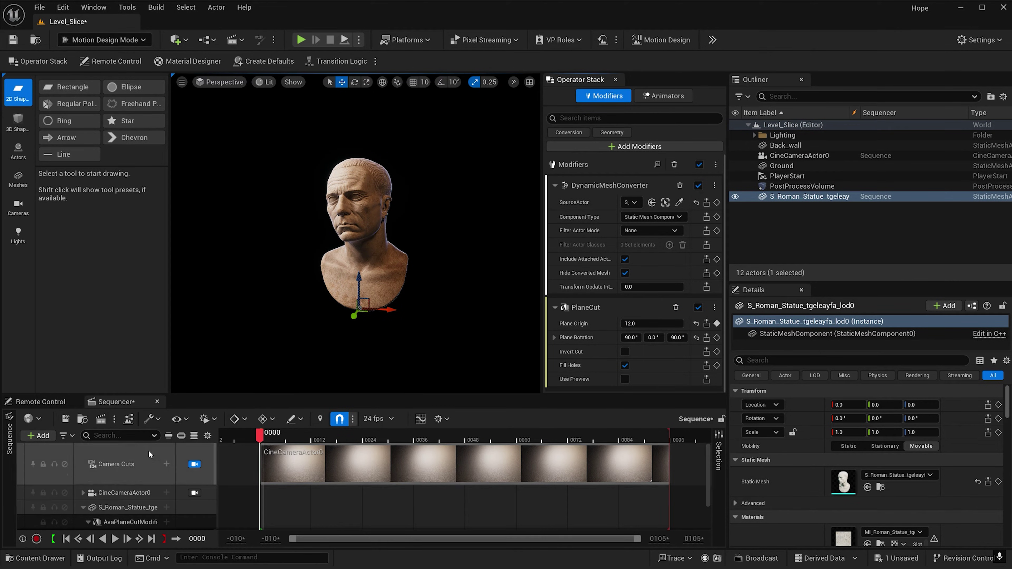
- Move the Sequencer playhead to frame 96
left_click(242, 40)
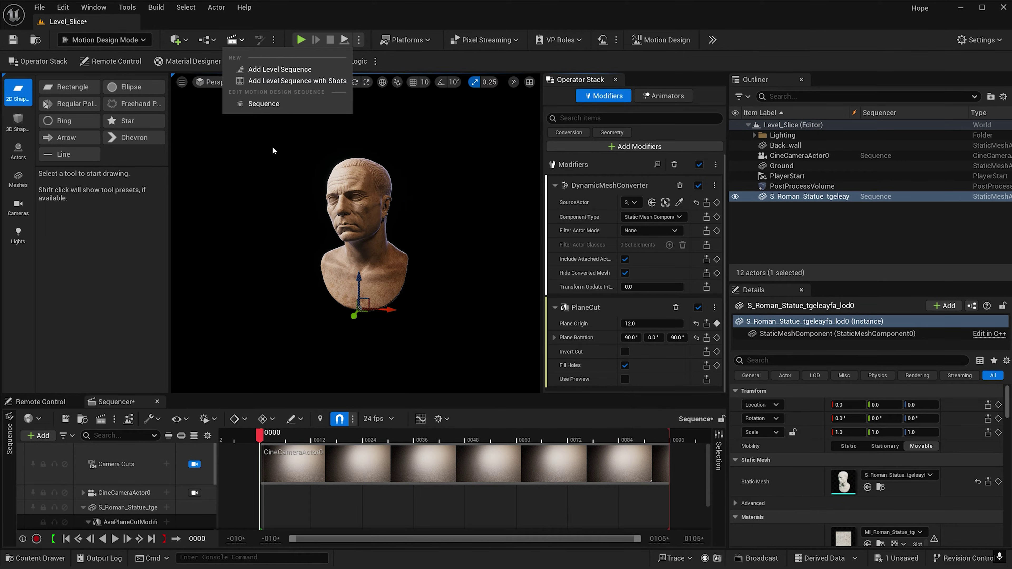
key("Escape")
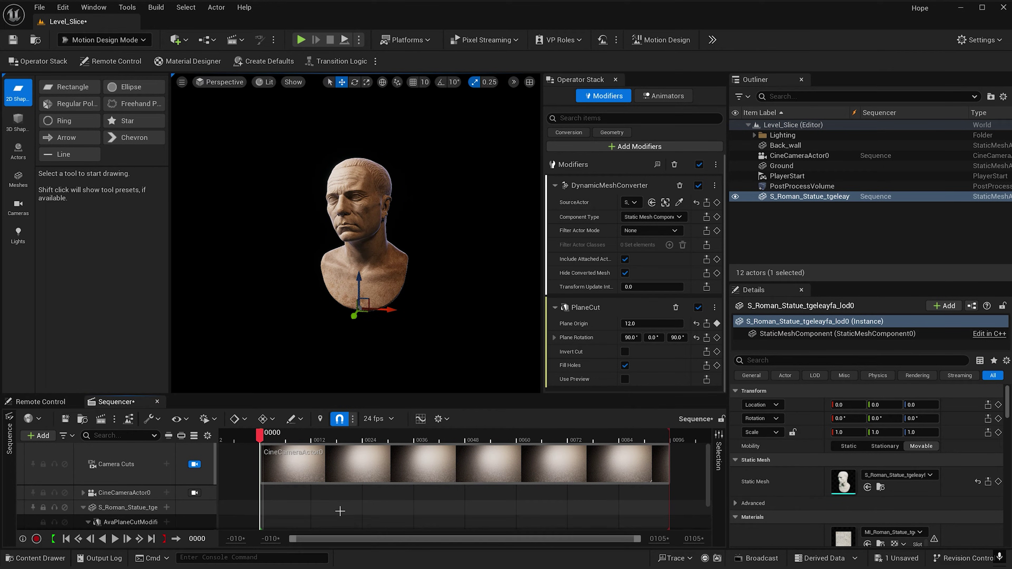
left_click(668, 437)
left_click(670, 438)
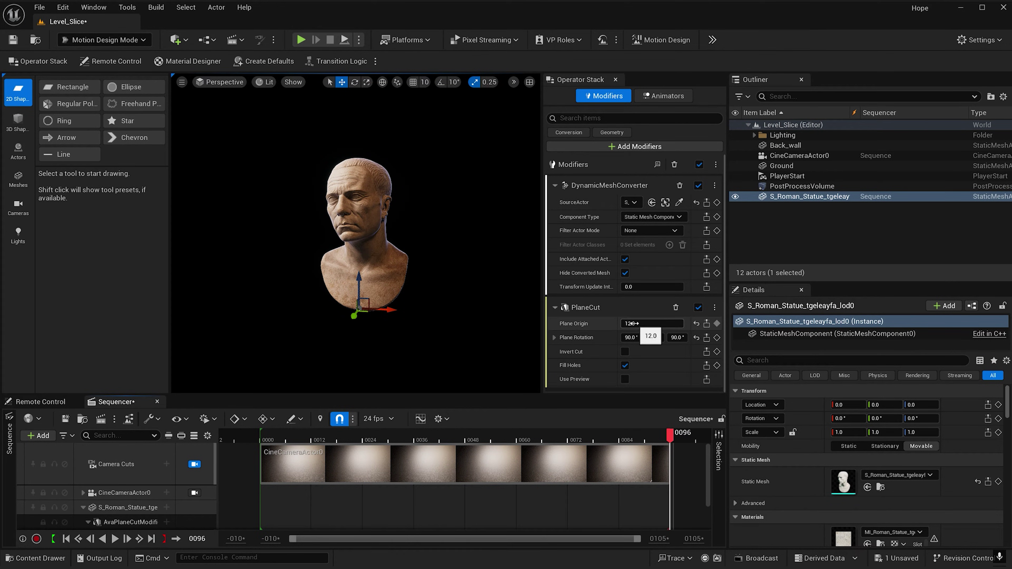
- Lower the Plane Origin to -12.0, keyframe it at frame 96, and play back the cut
left_click_drag(652, 323, 637, 323)
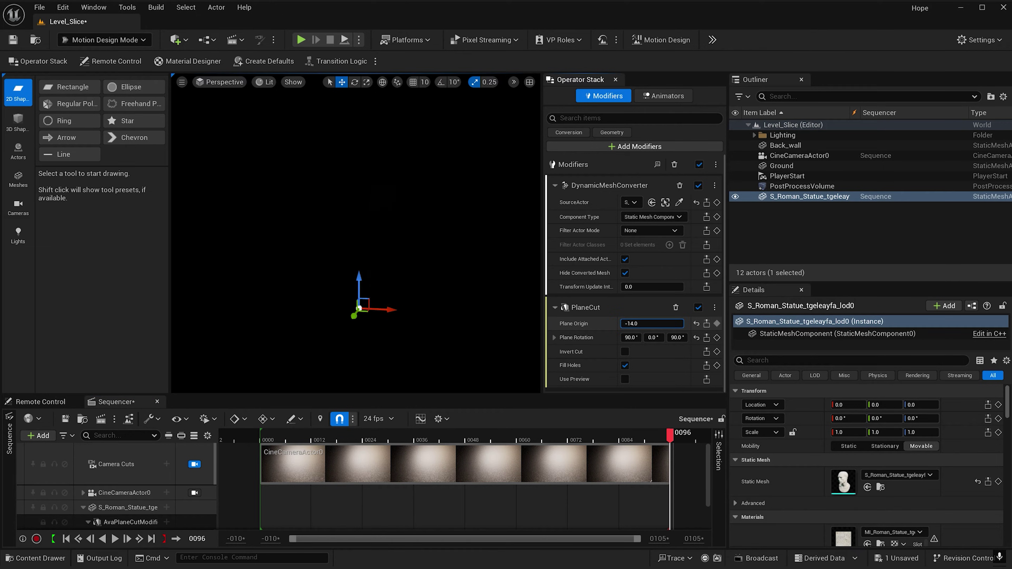
left_click(631, 323)
left_click(716, 323)
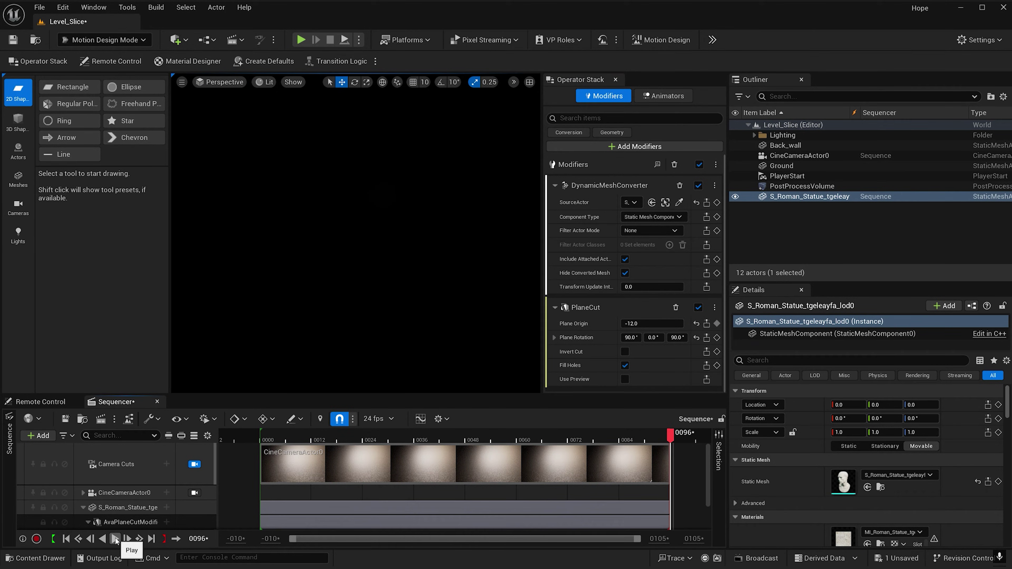
left_click(115, 539)
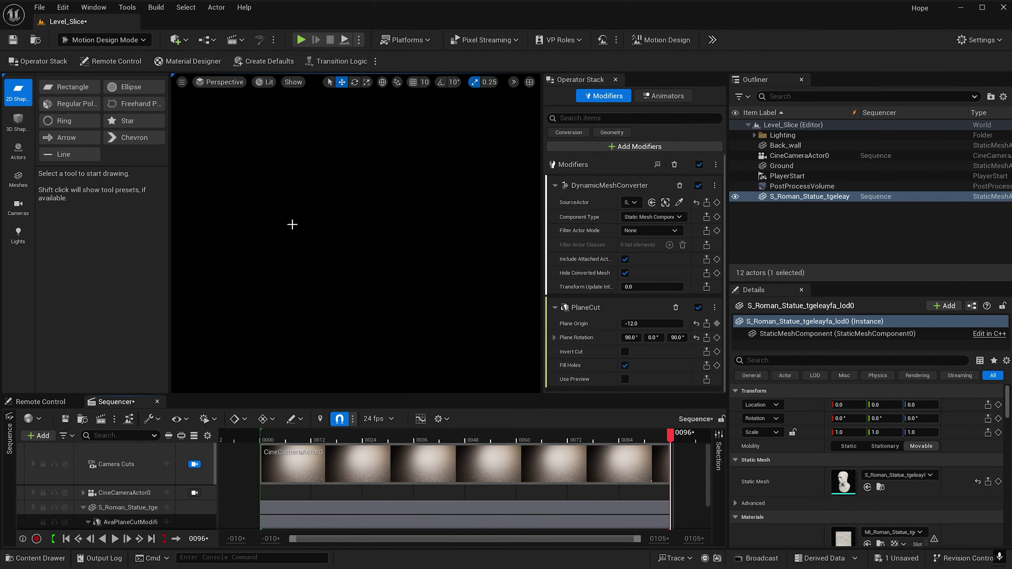
key("ctrl+space")
- Place the five S_Small_Stones meshes in the level at the world origin
left_click(61, 475)
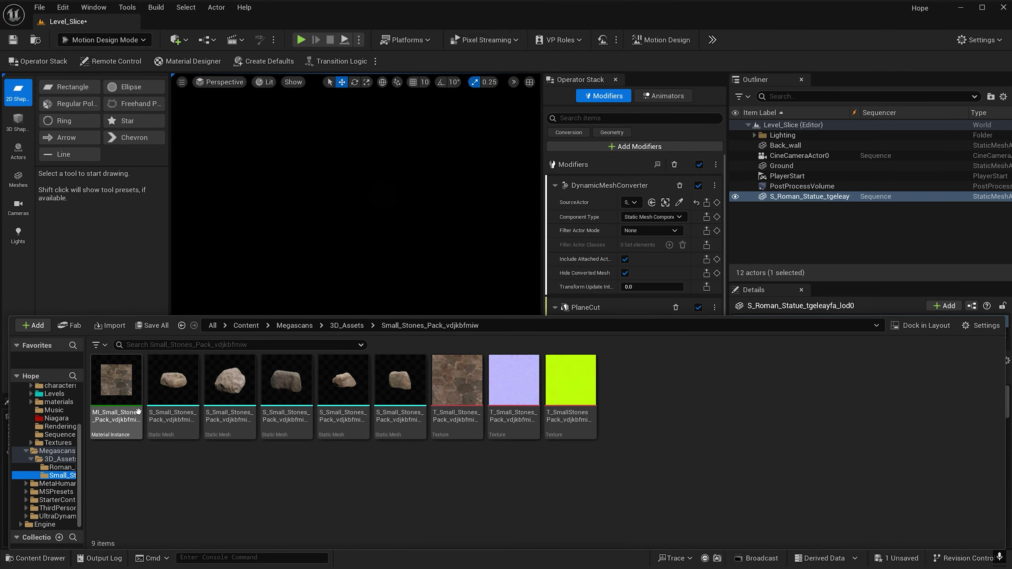
left_click(173, 380)
left_click(399, 381, "shift")
left_click_drag(300, 383, 360, 277)
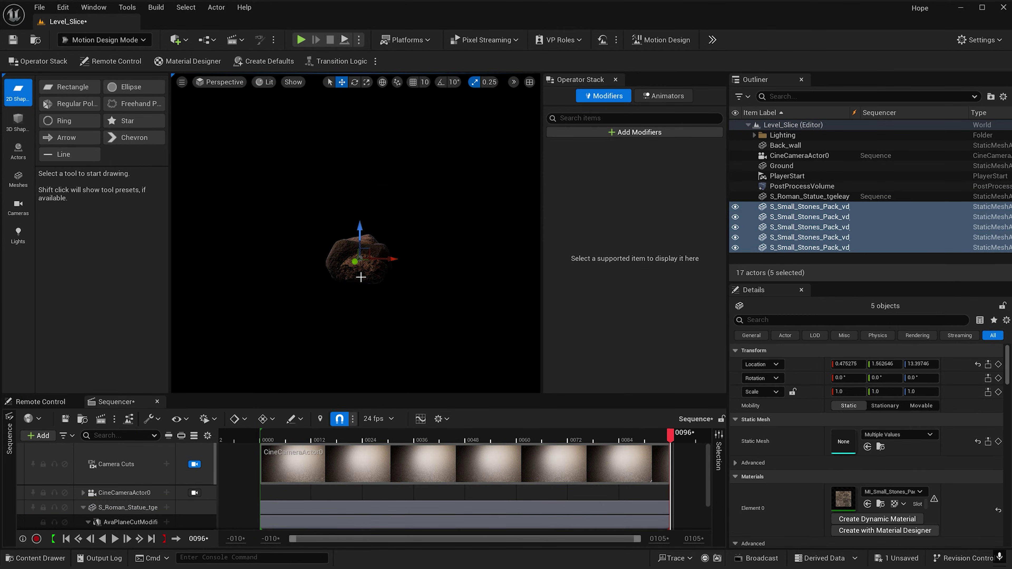
left_click(978, 364)
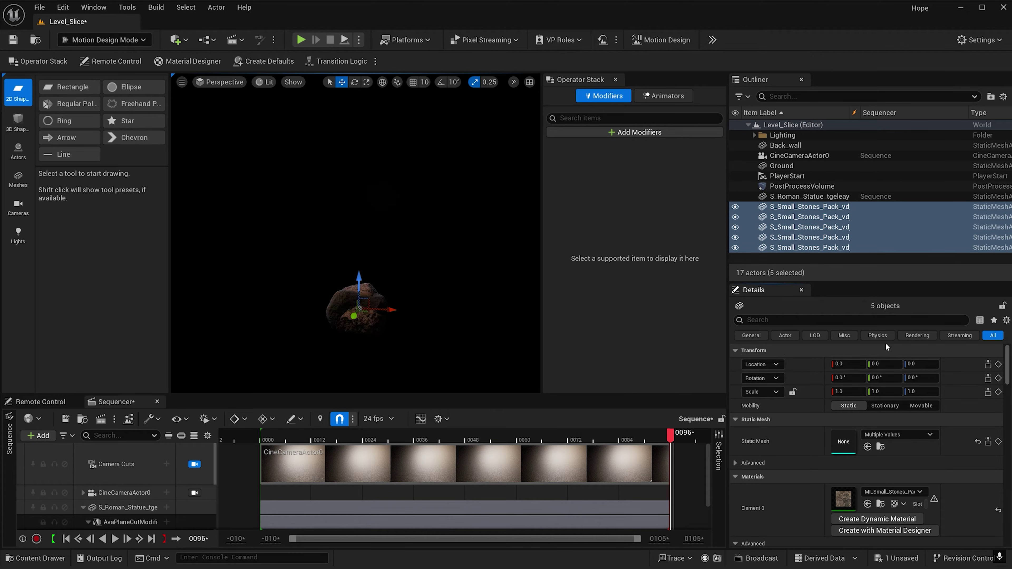
- Assign the Roman statue's material instance to Element 0 of all five stones
left_click(283, 435)
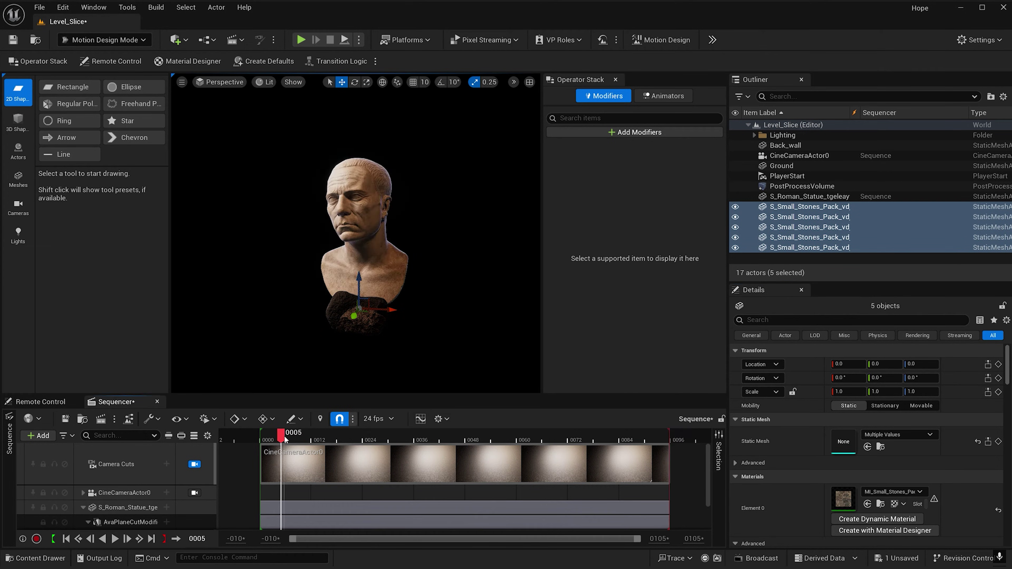
left_click(790, 198)
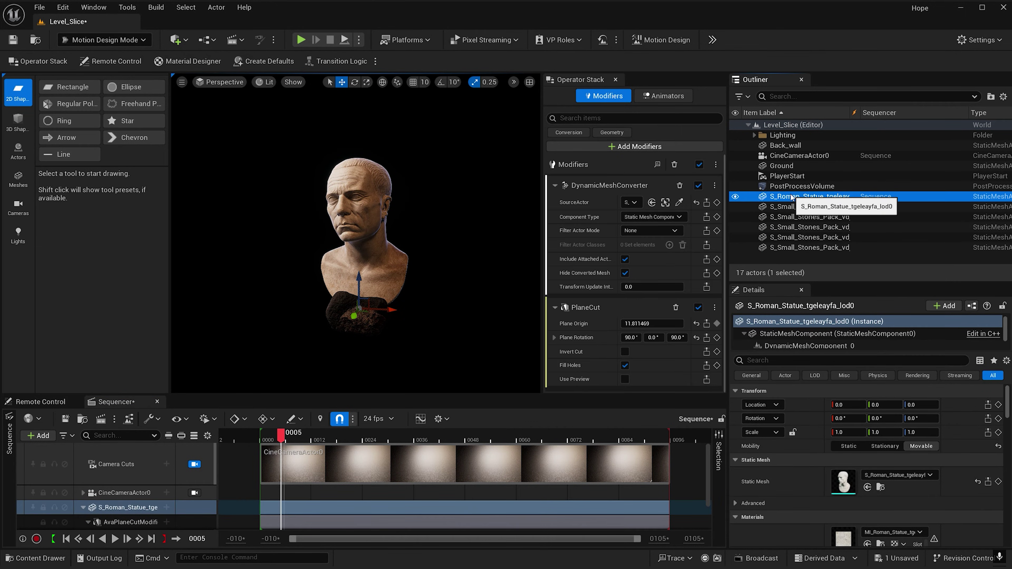
left_click(880, 543)
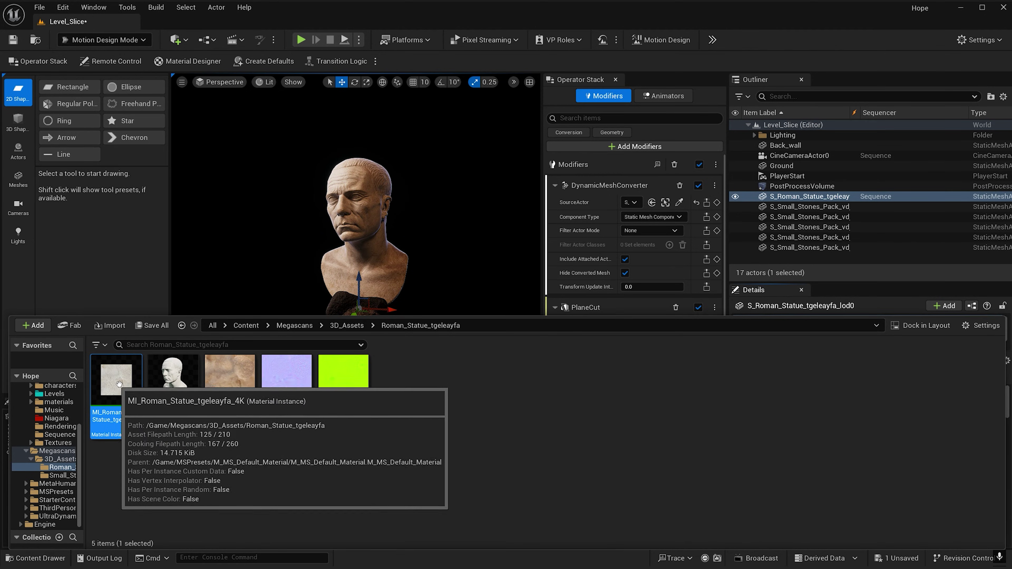
left_click(812, 208)
left_click(814, 248, "shift")
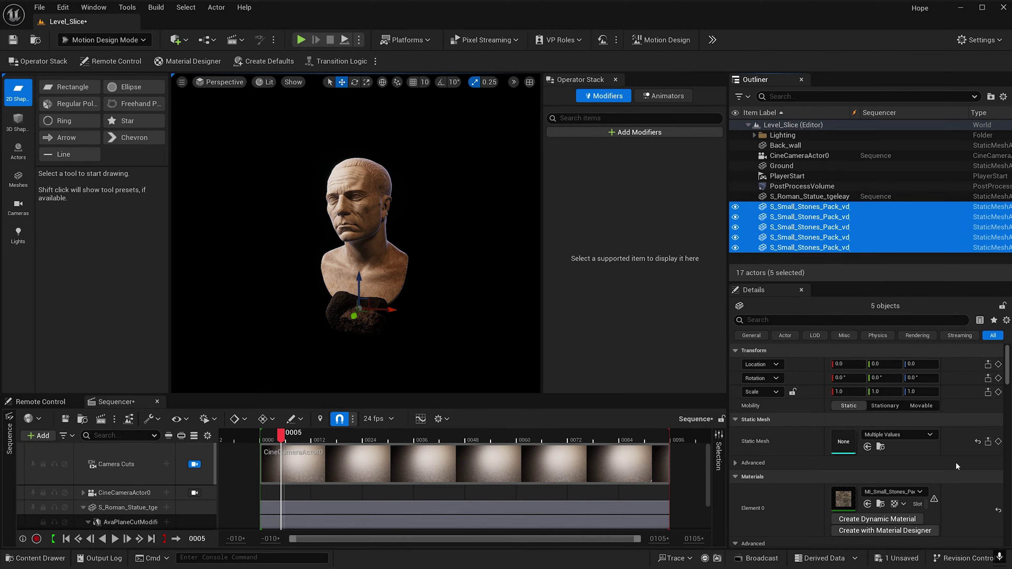
left_click(869, 504)
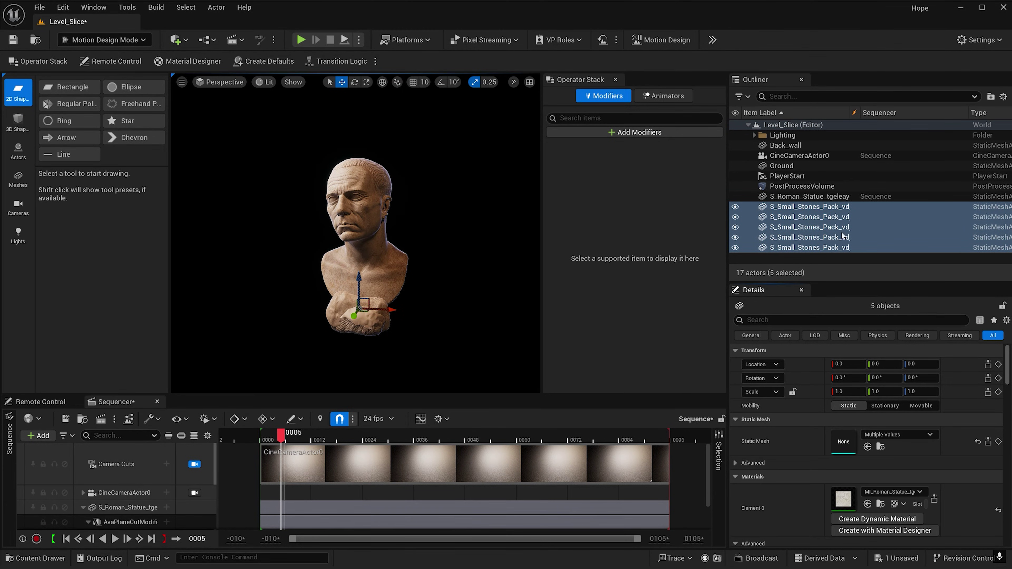
- Make the stones movable, then place Cloner2 at the origin with zero rotation
left_click(921, 406)
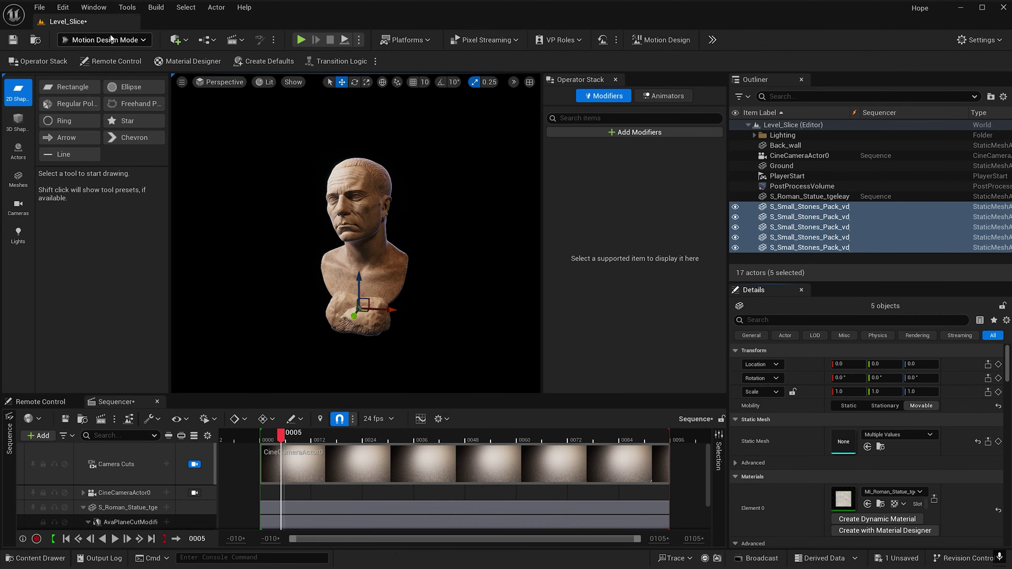
left_click(17, 152)
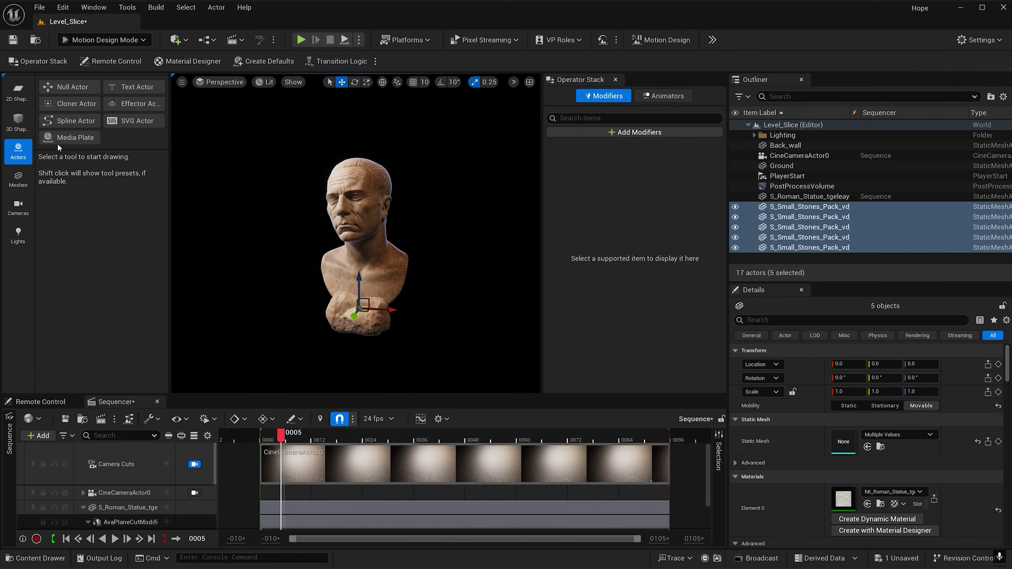
left_click(67, 103)
left_click(242, 195)
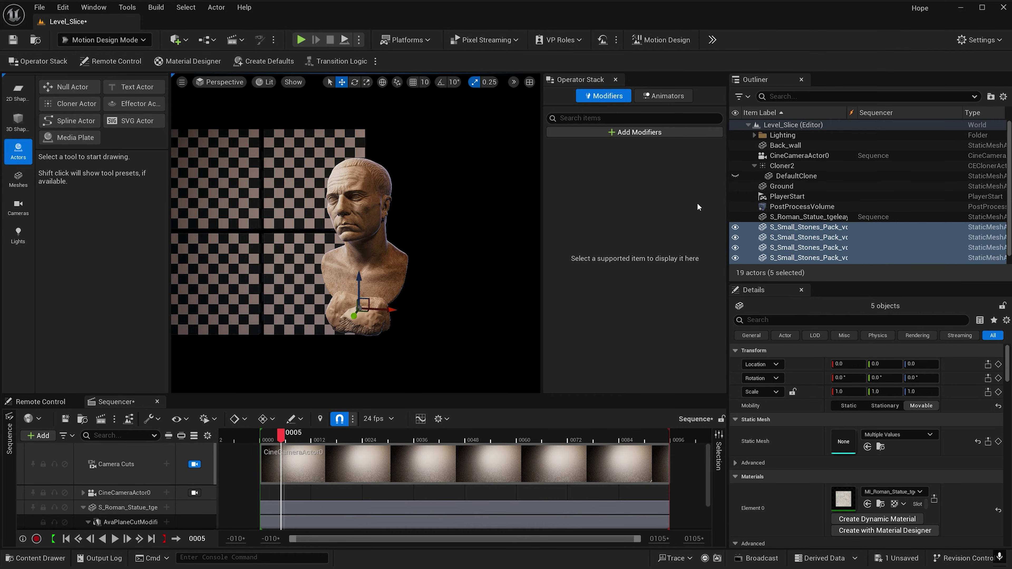
left_click(803, 167)
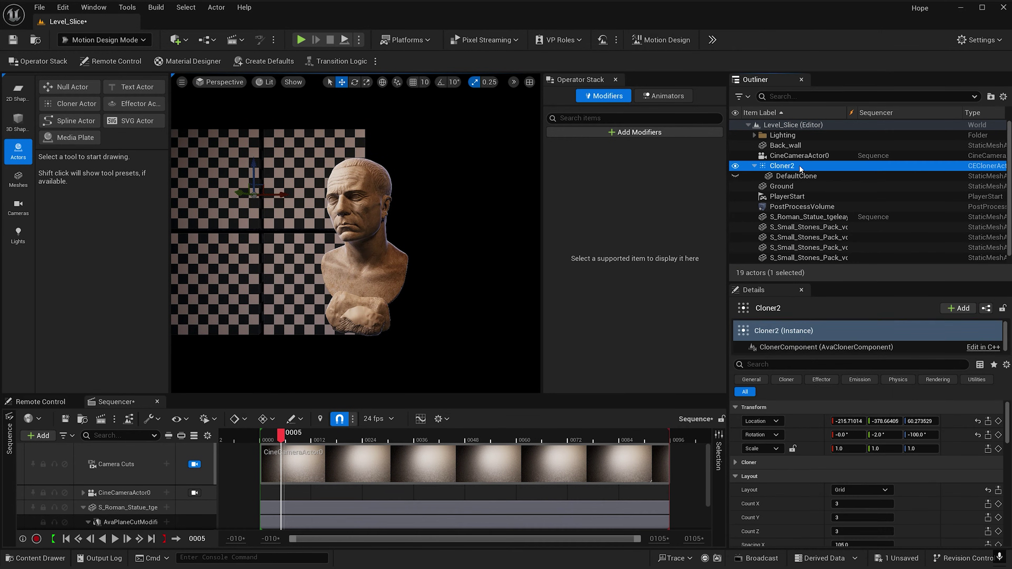
left_click(977, 421)
left_click(978, 434)
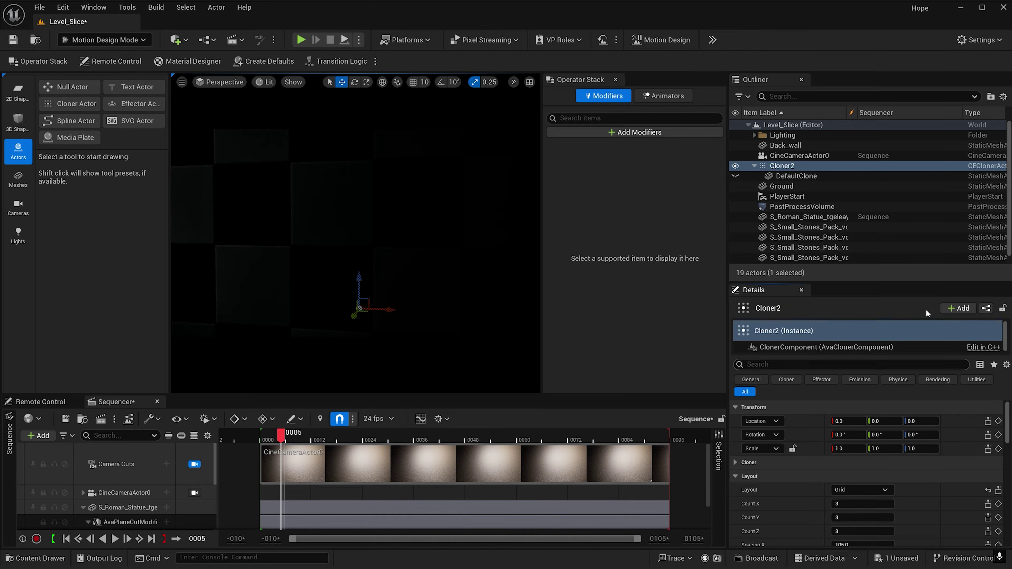
- Delete Cloner2's DefaultClone and parent the five stone actors under Cloner2
left_click(797, 176)
key("Delete")
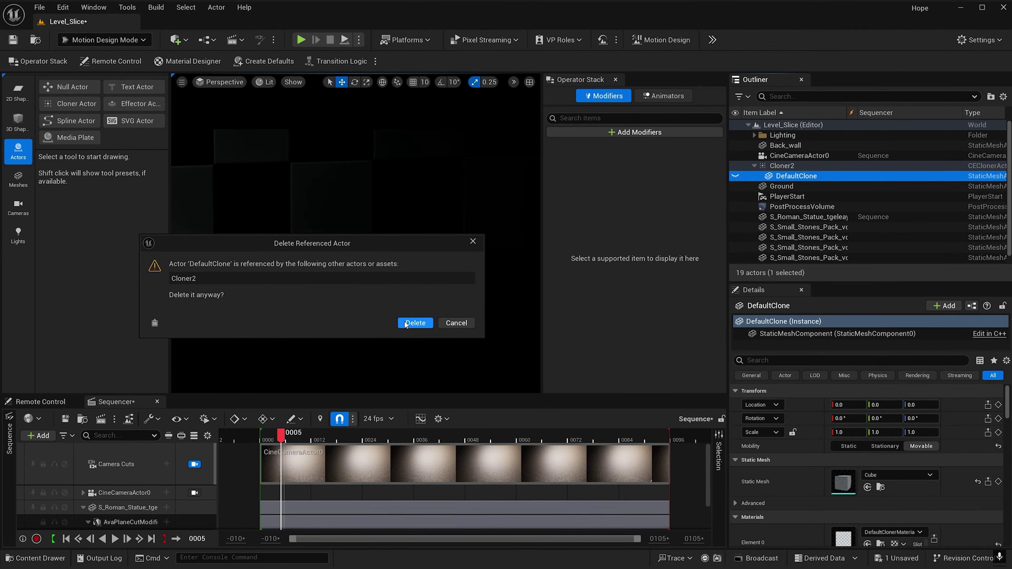
left_click(415, 323)
left_click(787, 218)
left_click(794, 257, "shift")
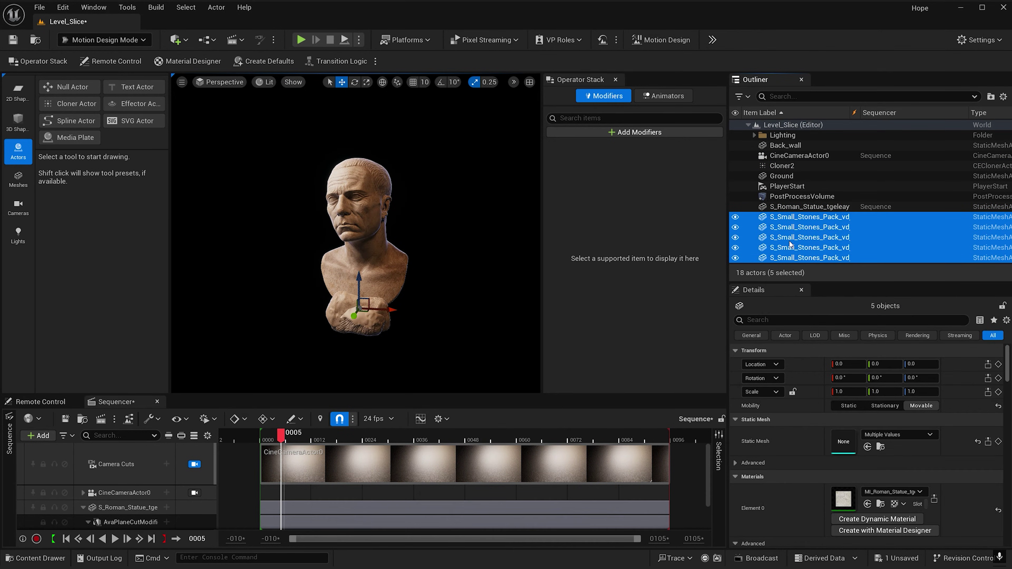
left_click_drag(790, 244, 800, 166)
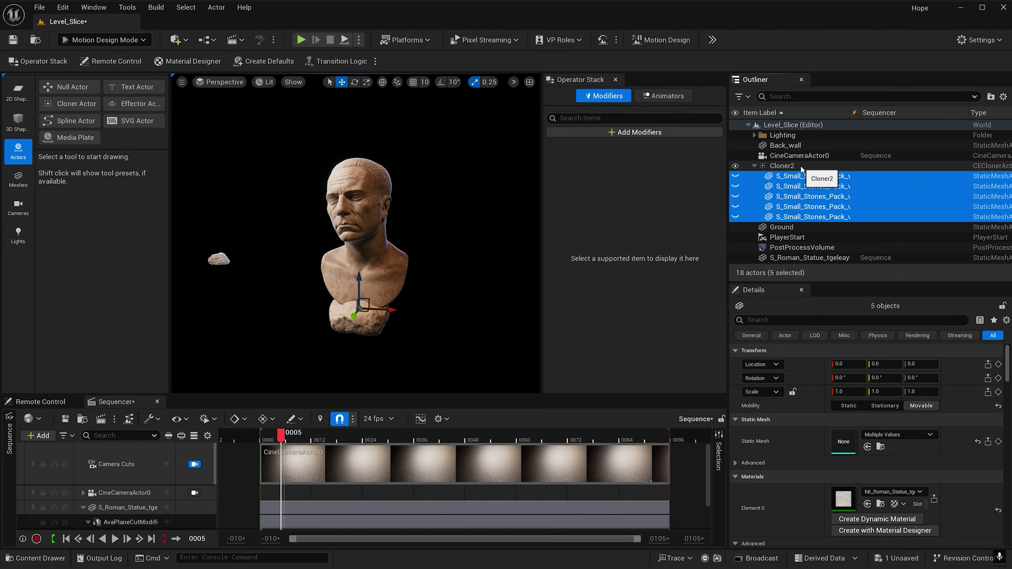
- Set Cloner2's layout to Mesh, sampling the S_Roman_Statue actor
left_click(800, 167)
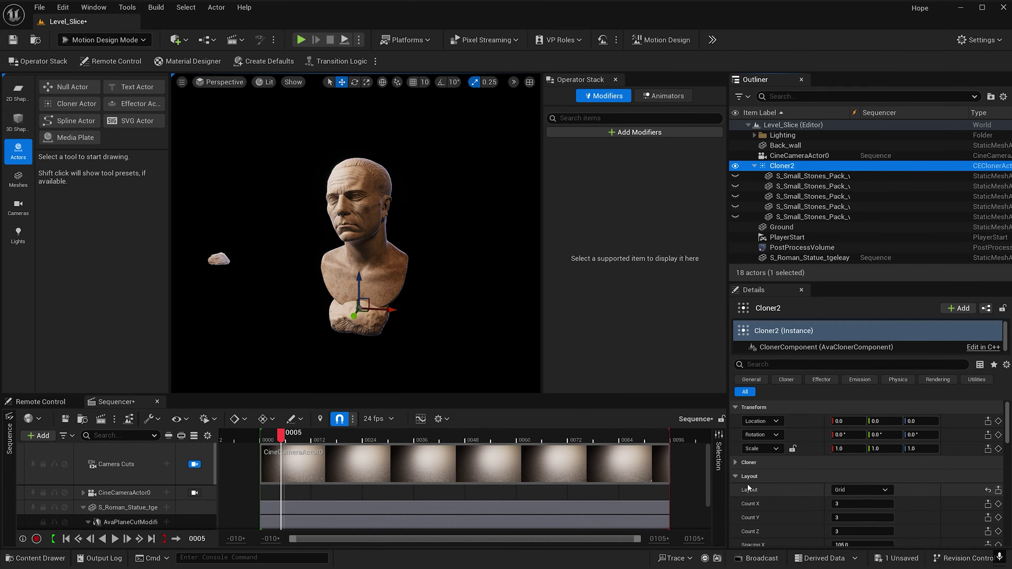
left_click(842, 490)
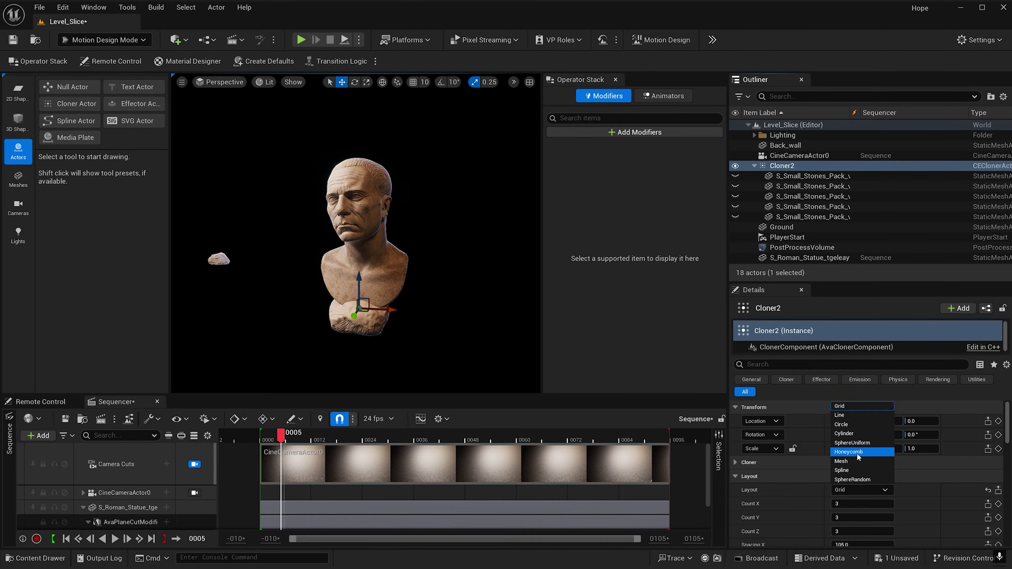
left_click(853, 462)
left_click(888, 504)
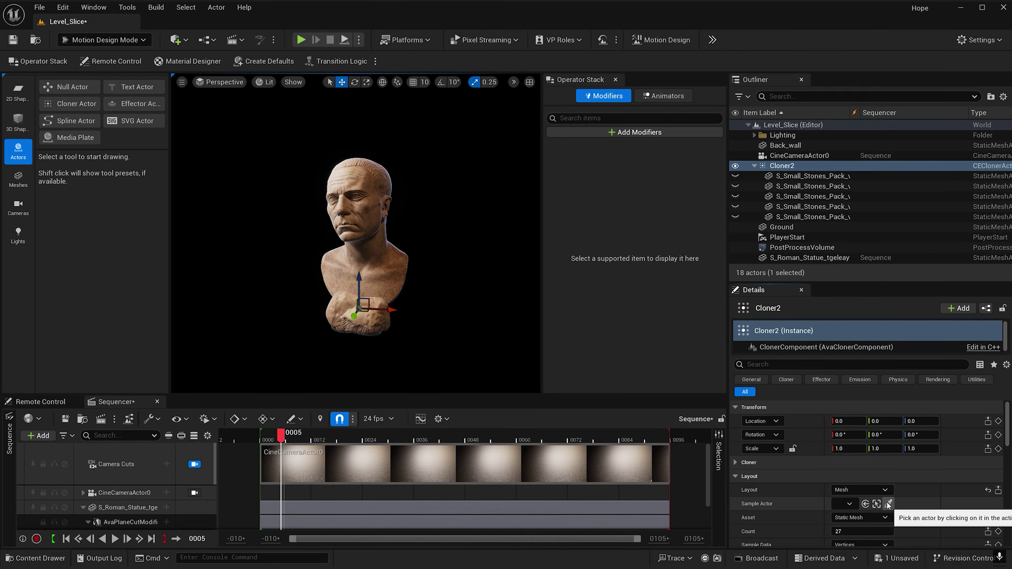
left_click(361, 221)
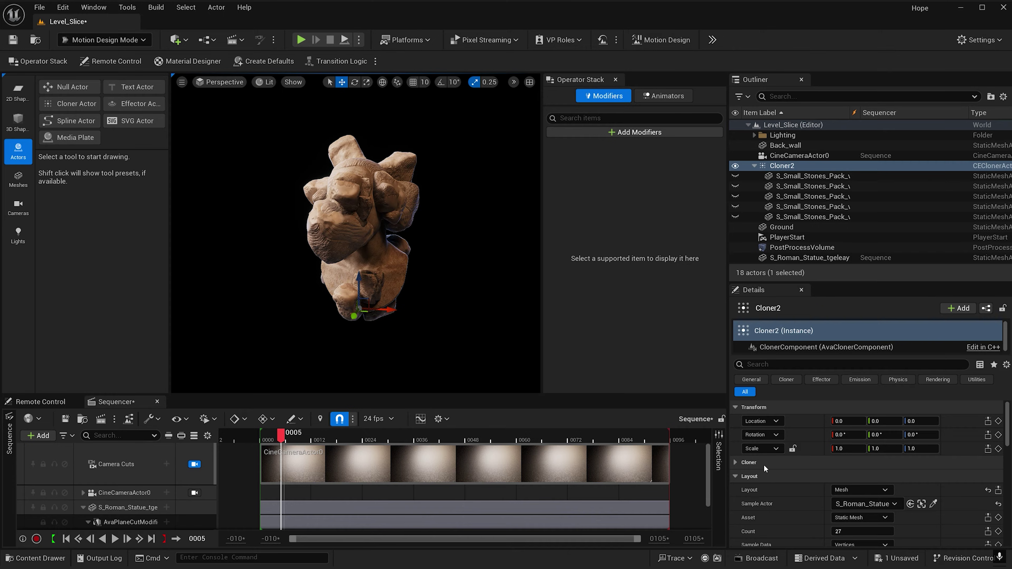
- Sample the statue's Triangles with a clone count of 12000
scroll(907, 520, "down", 1)
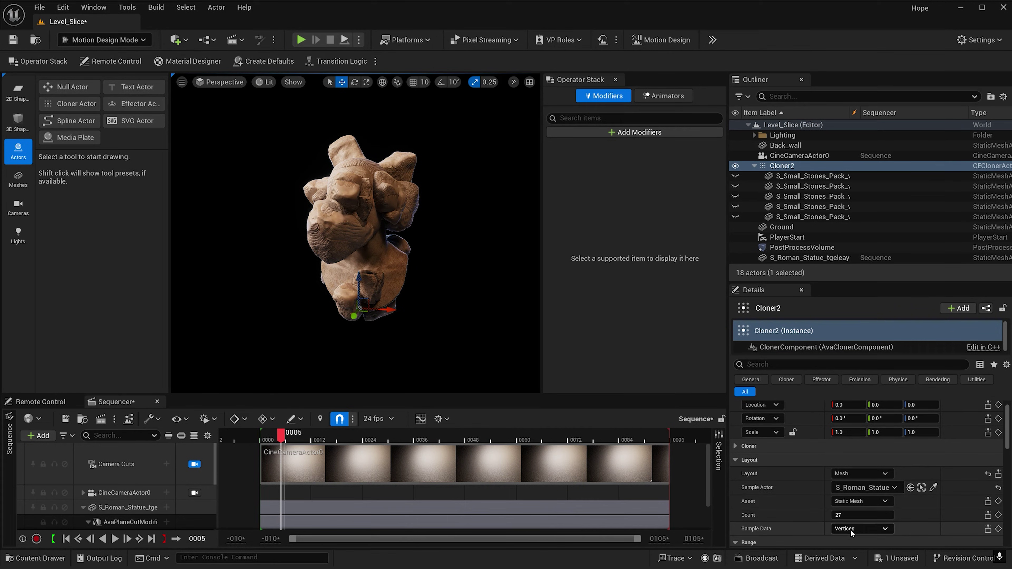
left_click(859, 531)
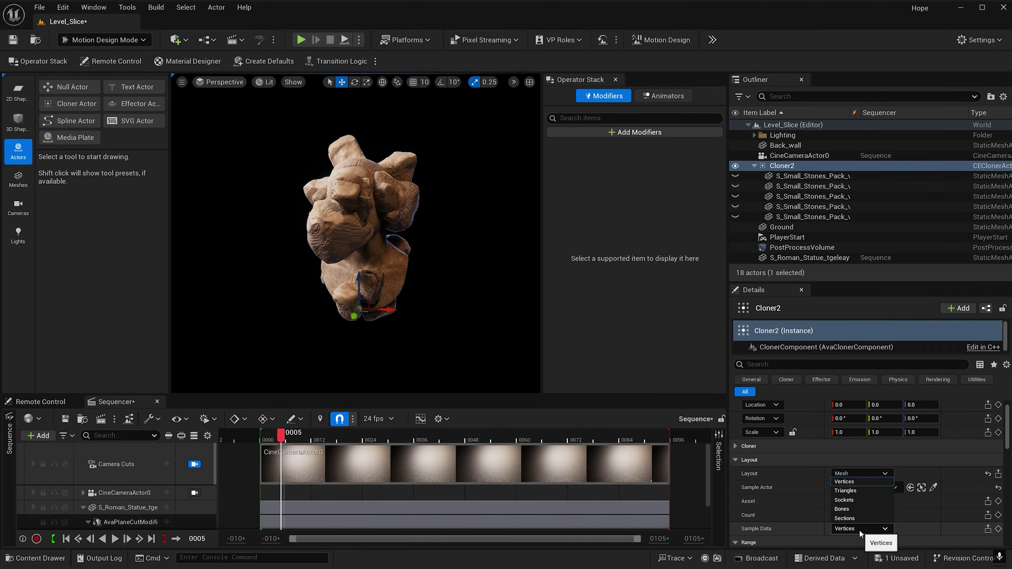
left_click(851, 492)
left_click(850, 515)
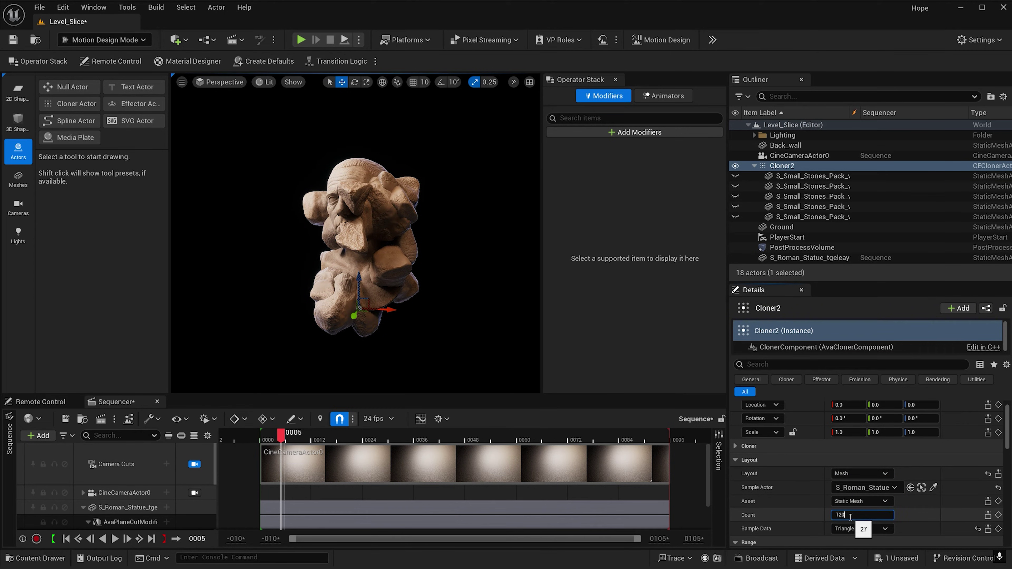
key("Return")
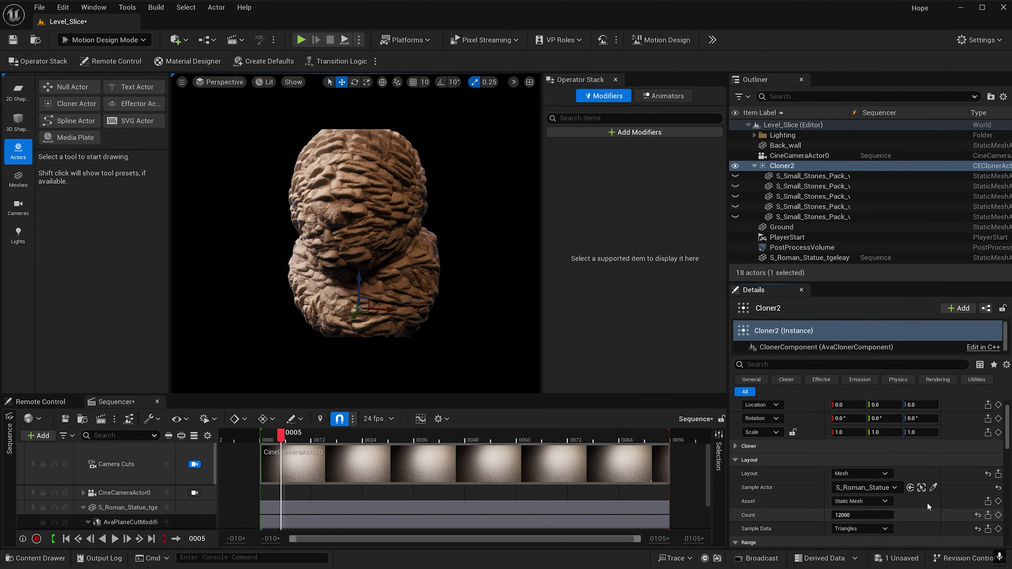
scroll(928, 506, "down", 2)
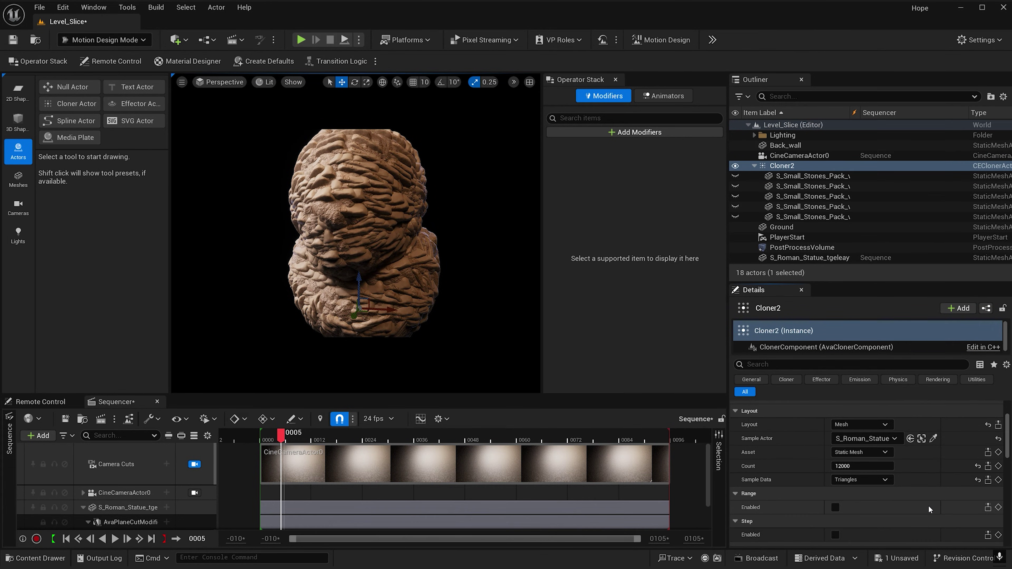
- Enable Range on Cloner2 and set RotationMax X, Y and Z to 180
left_click(835, 508)
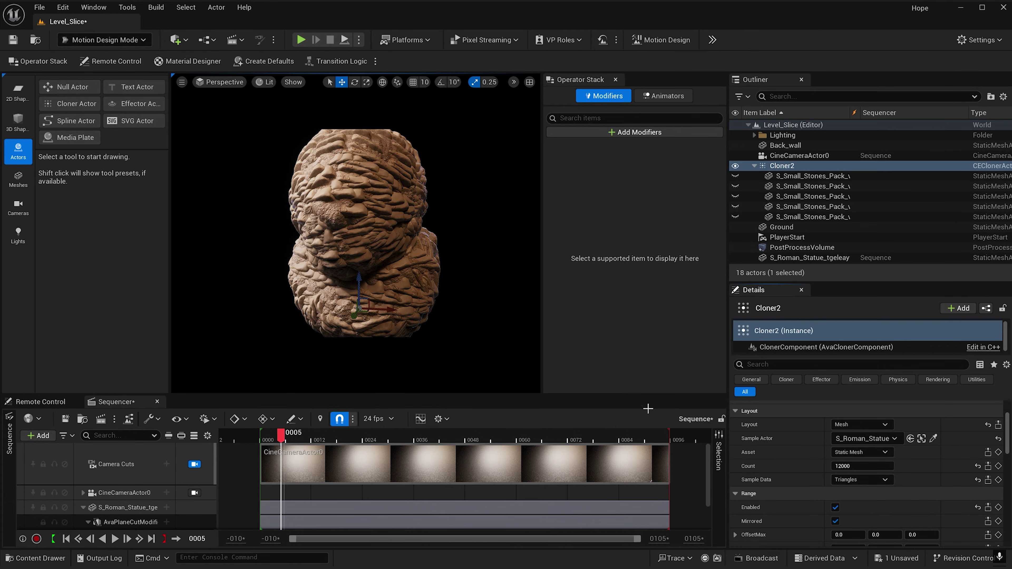
scroll(901, 500, "down", 3)
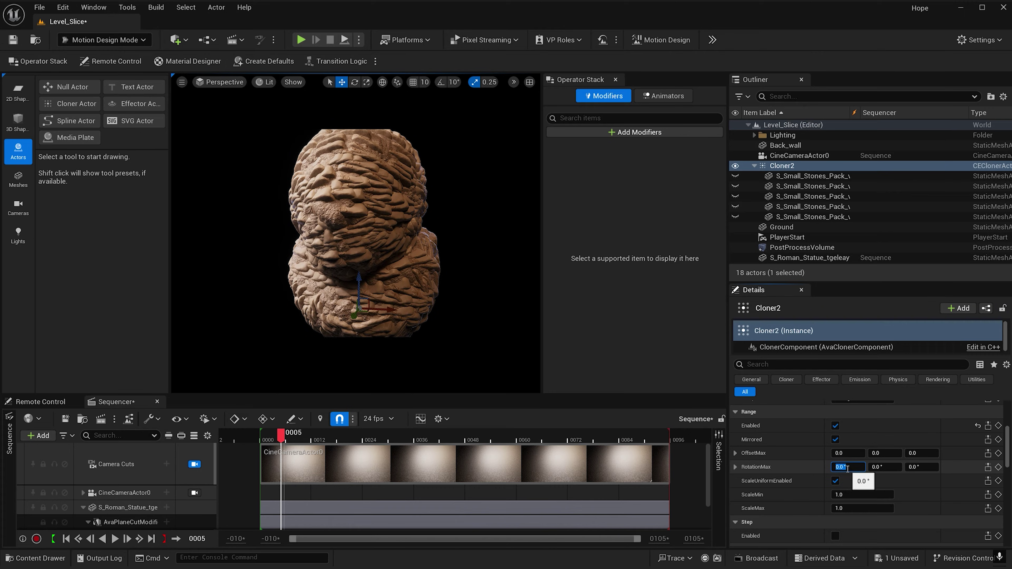
left_click(847, 469)
type("180")
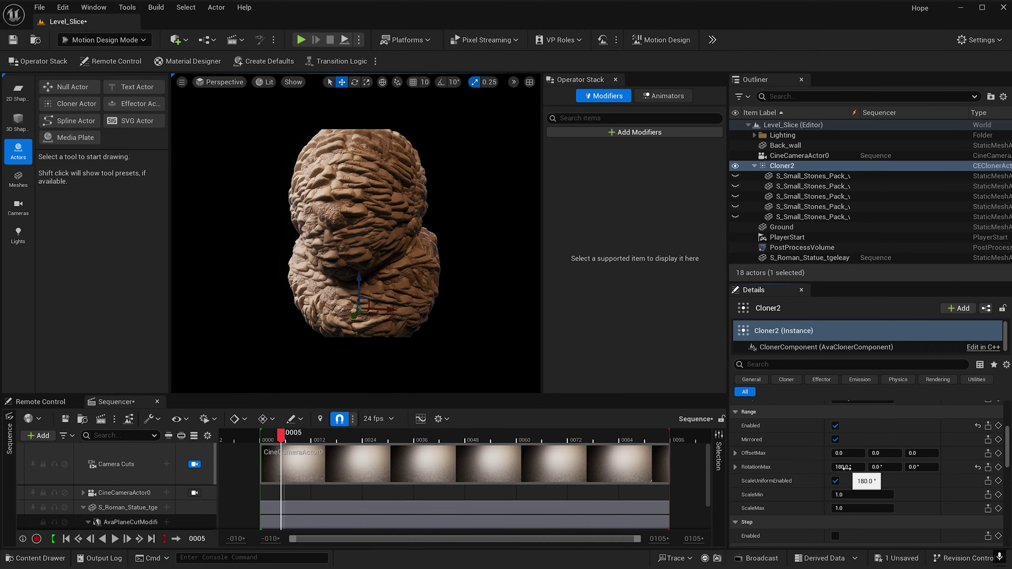
key("Return")
left_click(883, 467)
type("18")
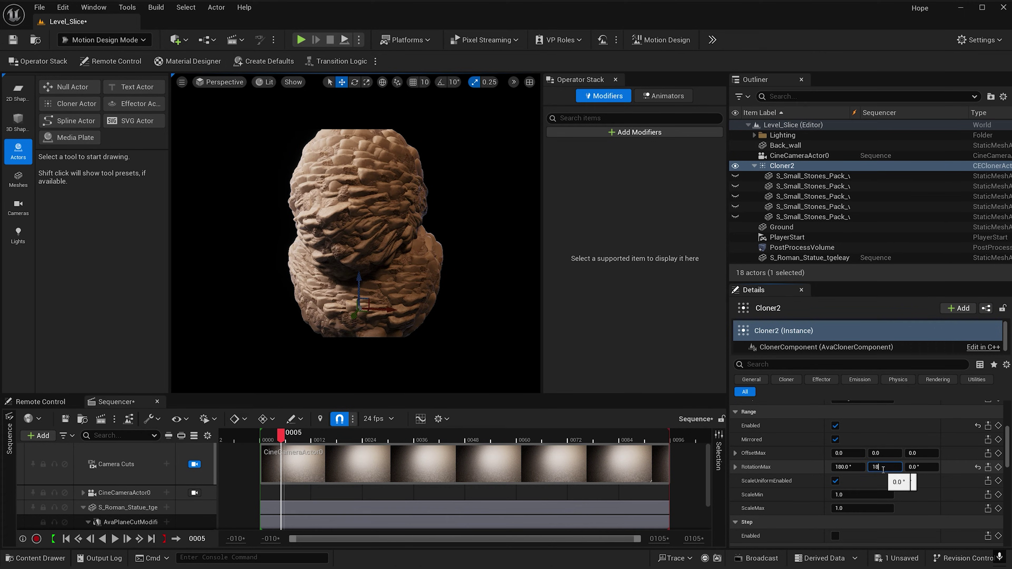
type("0")
key("Return")
left_click(920, 467)
type("180")
key("Return")
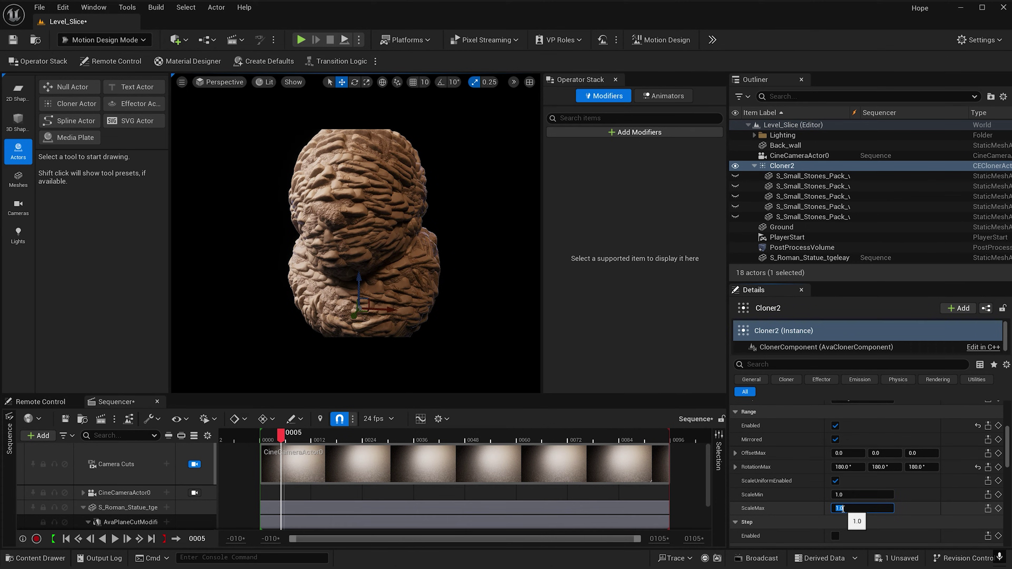
- Set the clones' ScaleMax to 0.0001 and collapse the Range section
type("0.0001")
key("Return")
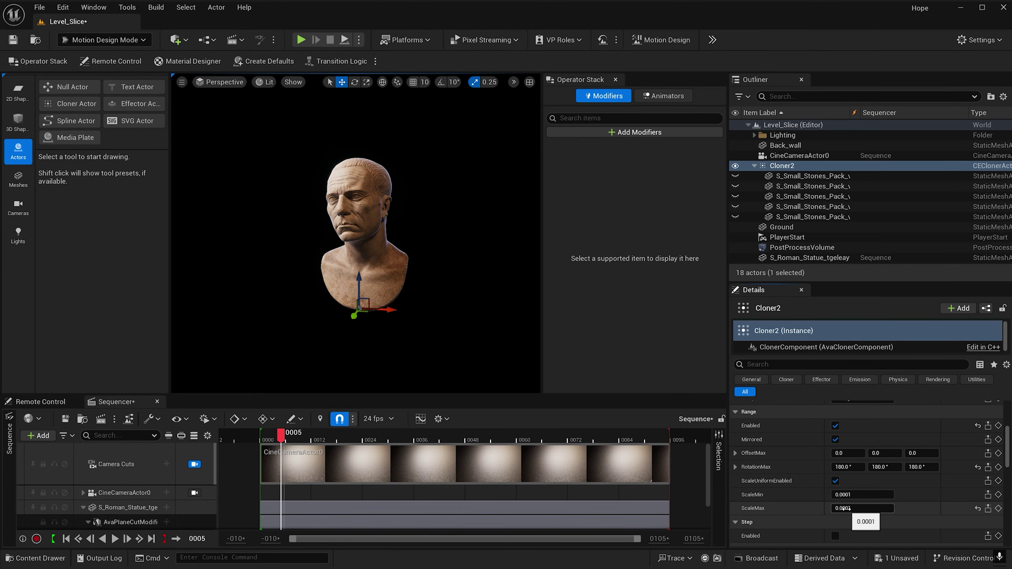
left_click(734, 413)
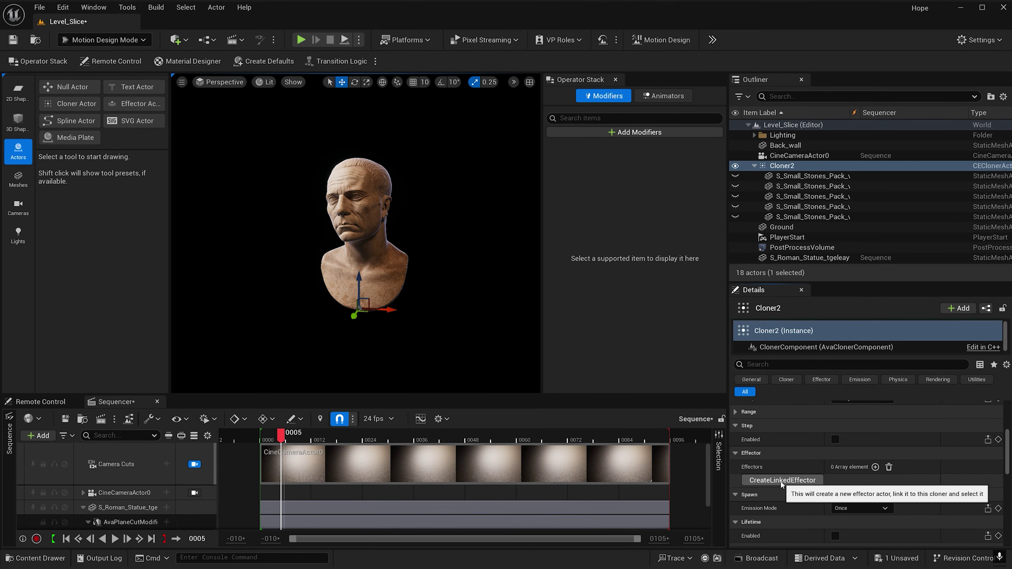
- Create an Effector linked to Cloner2 with Box shape and In Out Sine easing
left_click(767, 481)
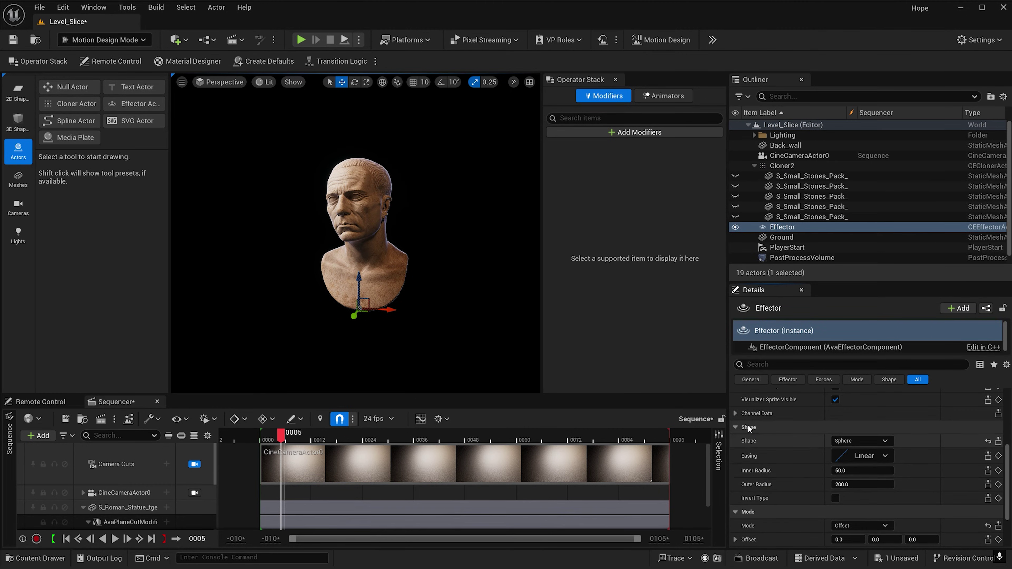
left_click(878, 441)
left_click(866, 469)
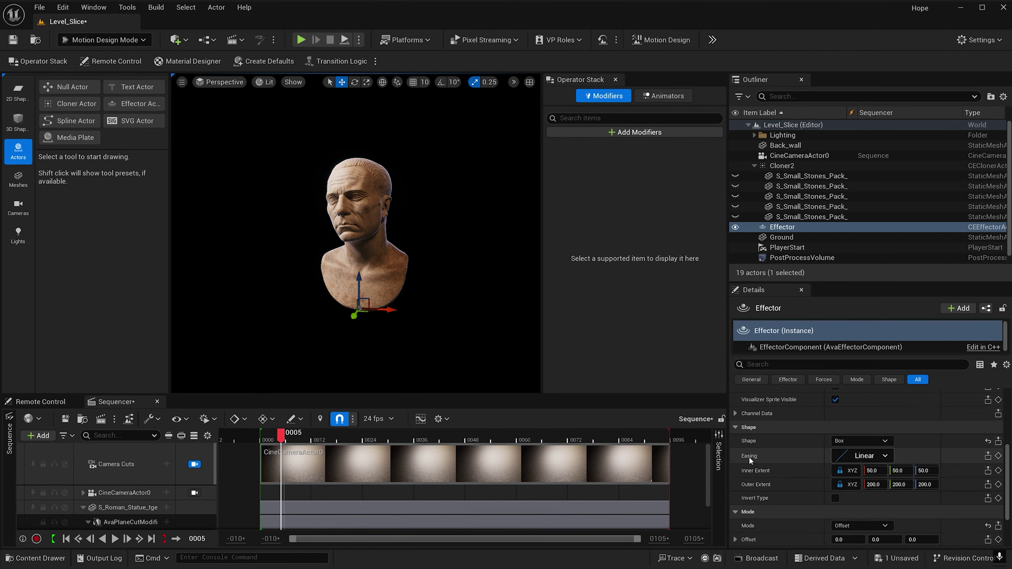
left_click(871, 457)
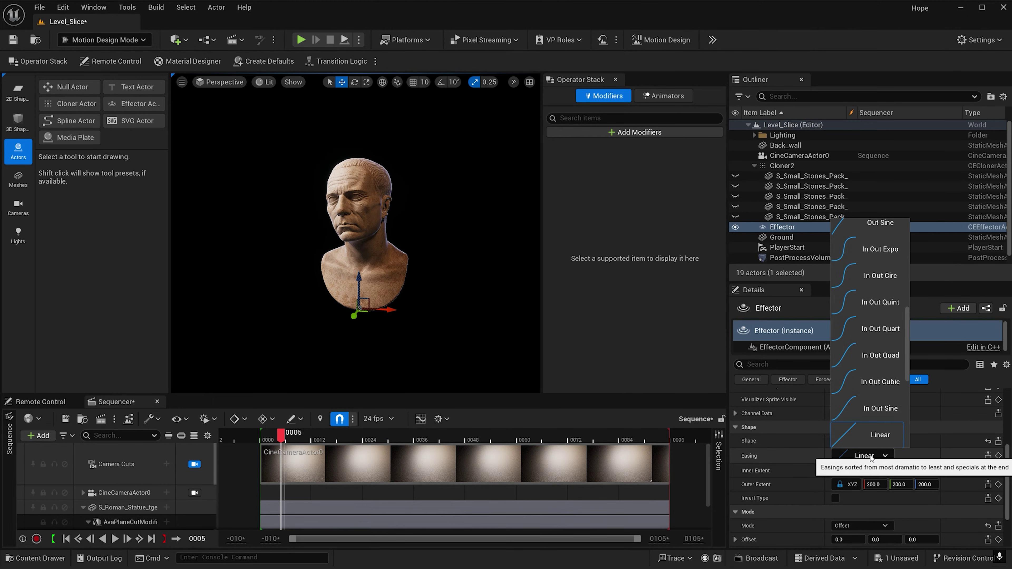
left_click(880, 415)
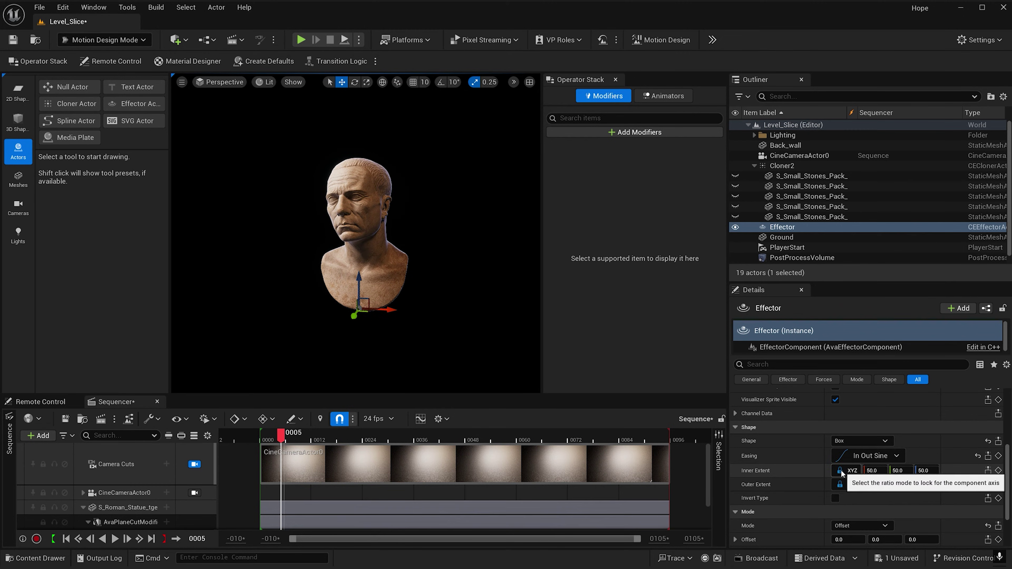
- Unlock the Inner and Outer Extent ratio locks to Free, then reselect the Effector
left_click(850, 472)
left_click(848, 485)
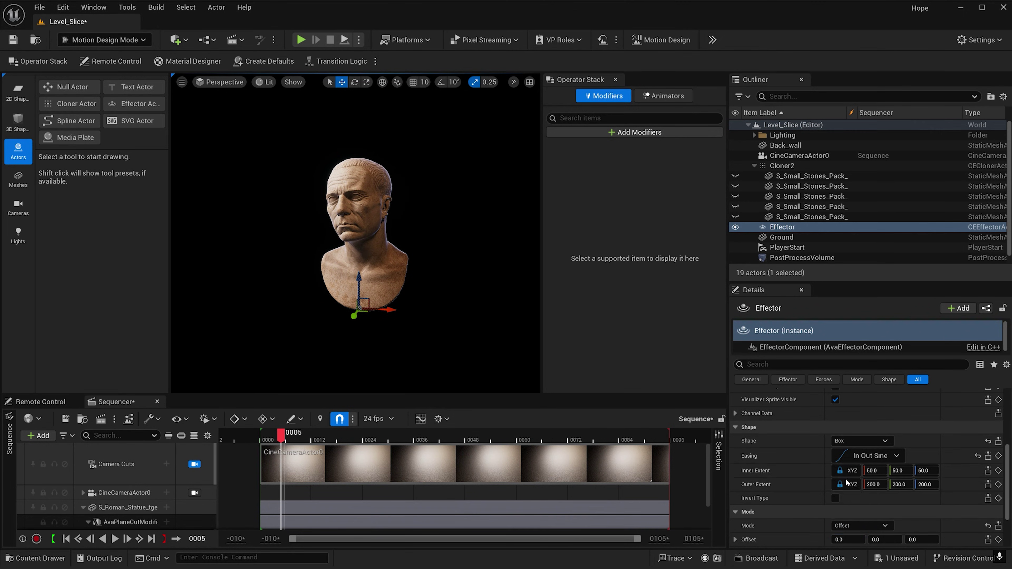
left_click(846, 485)
left_click(847, 498)
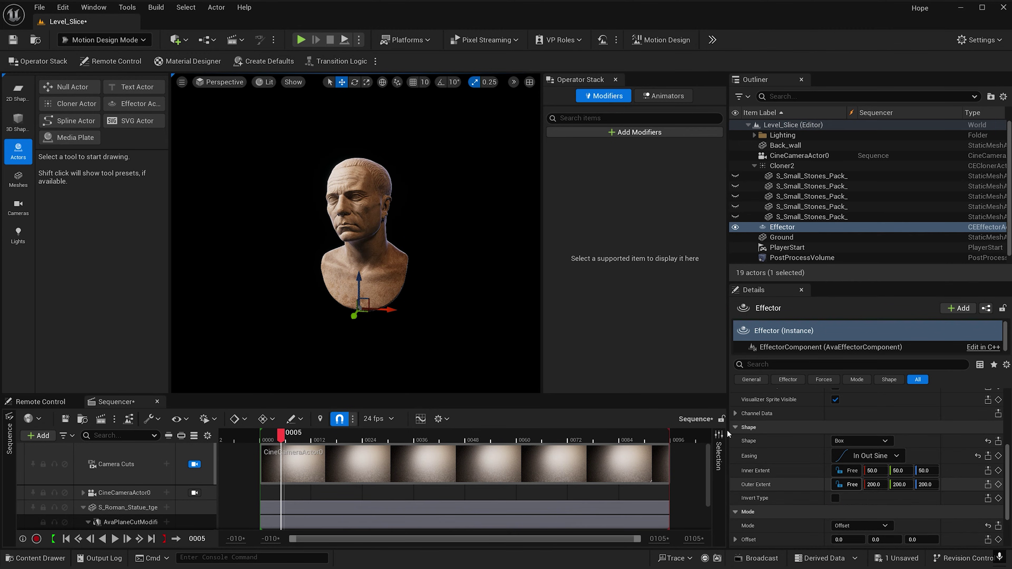
left_click(452, 312)
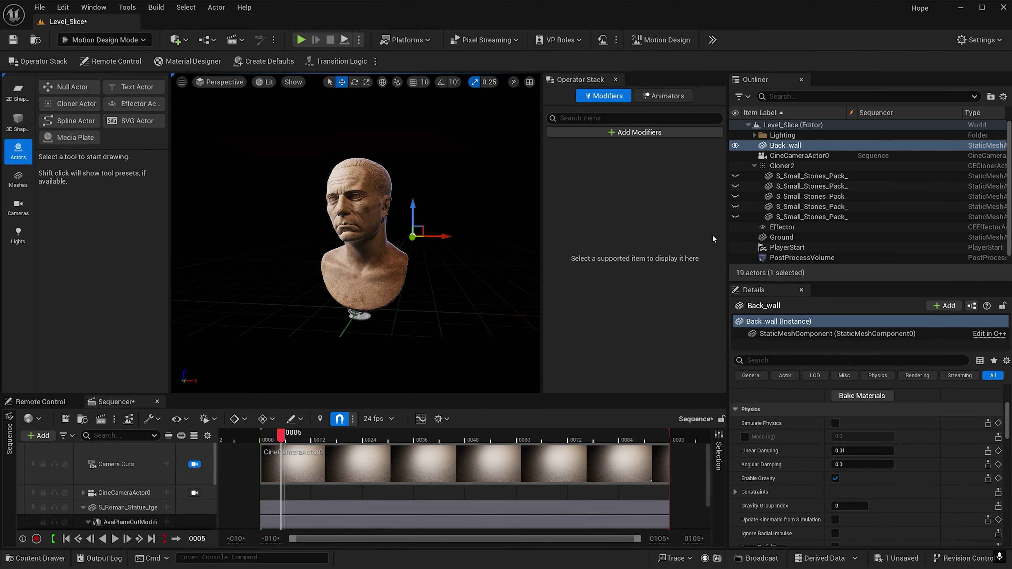
left_click(793, 227)
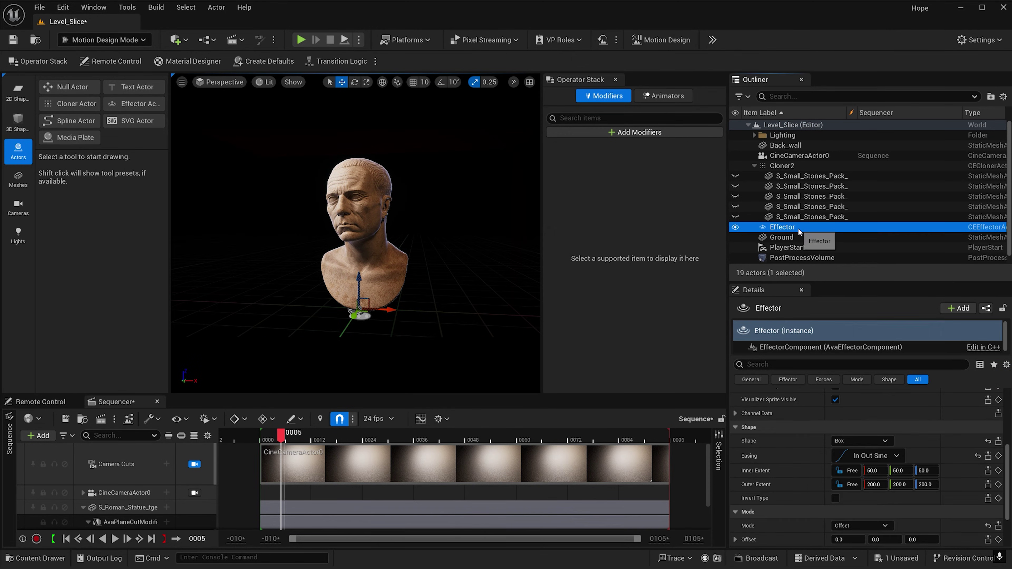
- Set the Effector's Inner Extent to 1, 25, 50
left_click(876, 471)
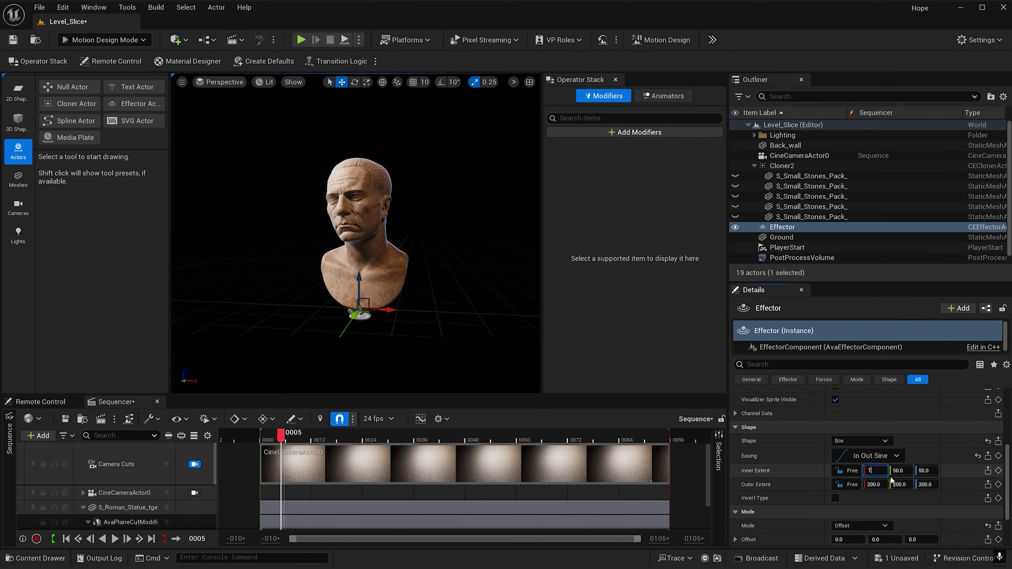
key("Return")
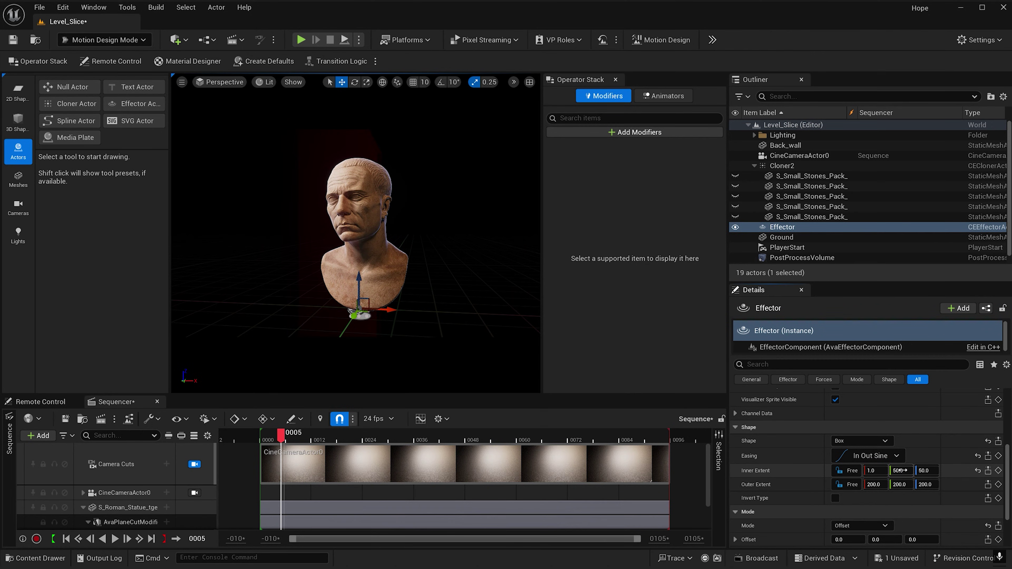
left_click(899, 470)
type("25")
key("Return")
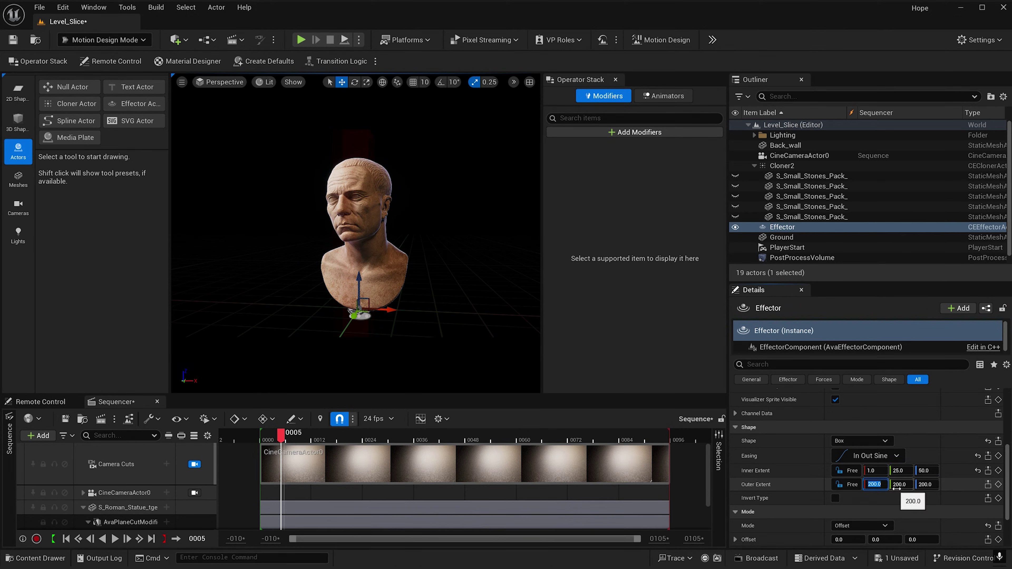
- Set the Effector's Outer Extent to 3, 50, 50
type("3")
key("Return")
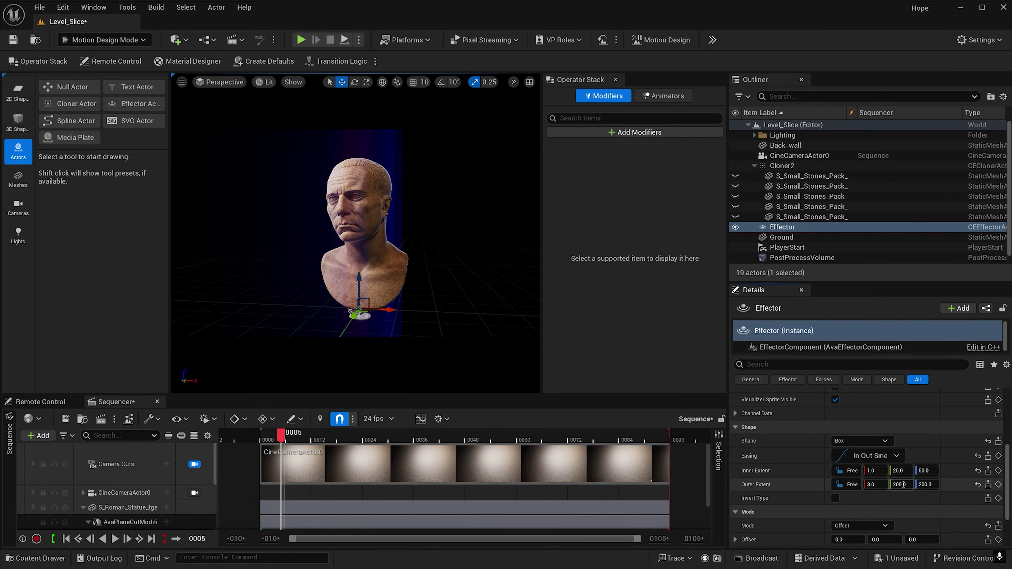
left_click(903, 485)
type("50")
key("Return")
left_click(929, 485)
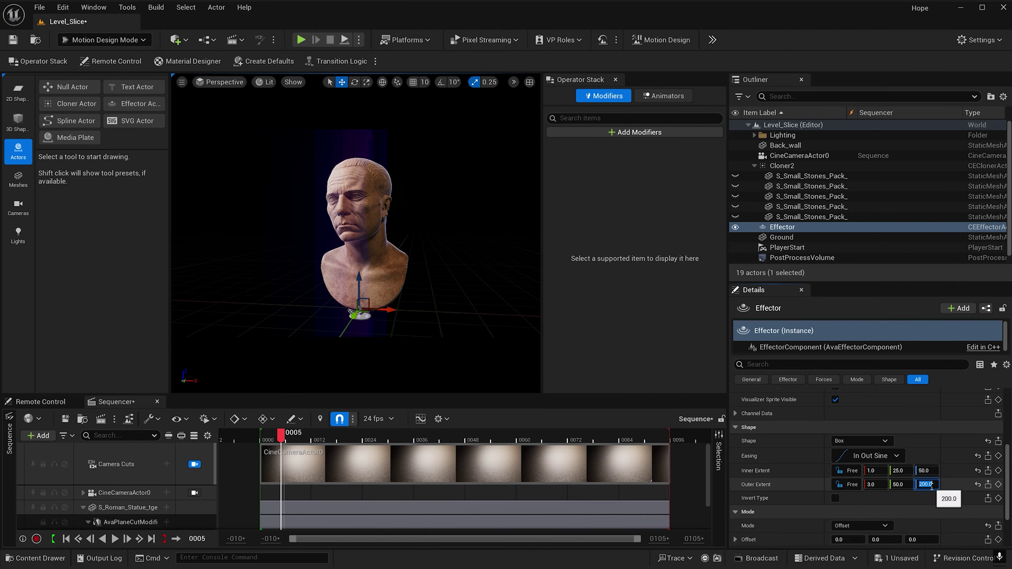
type("50")
key("Return")
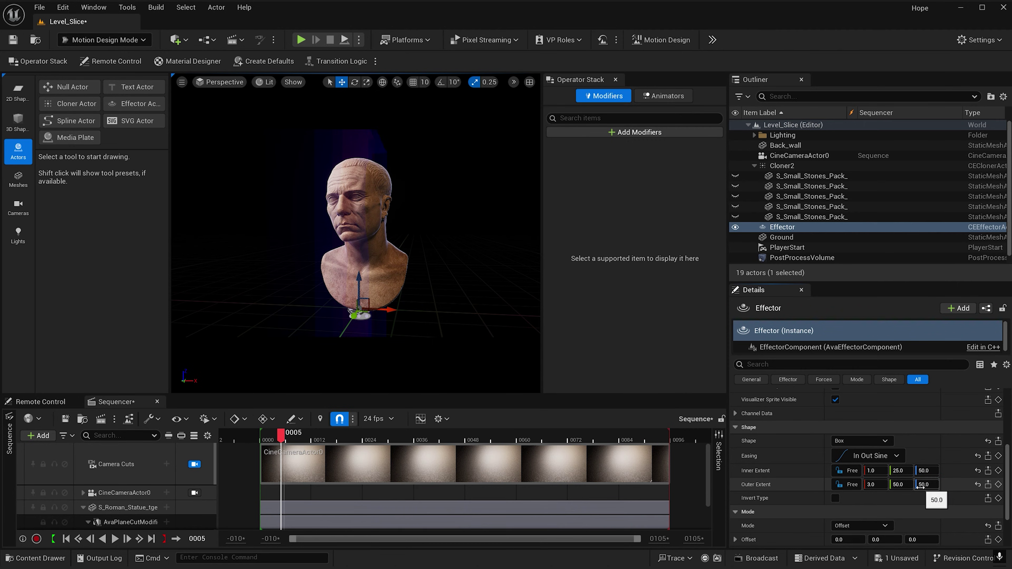
- Set the Effector's scale to 1000 on all axes
scroll(964, 475, "down", 3)
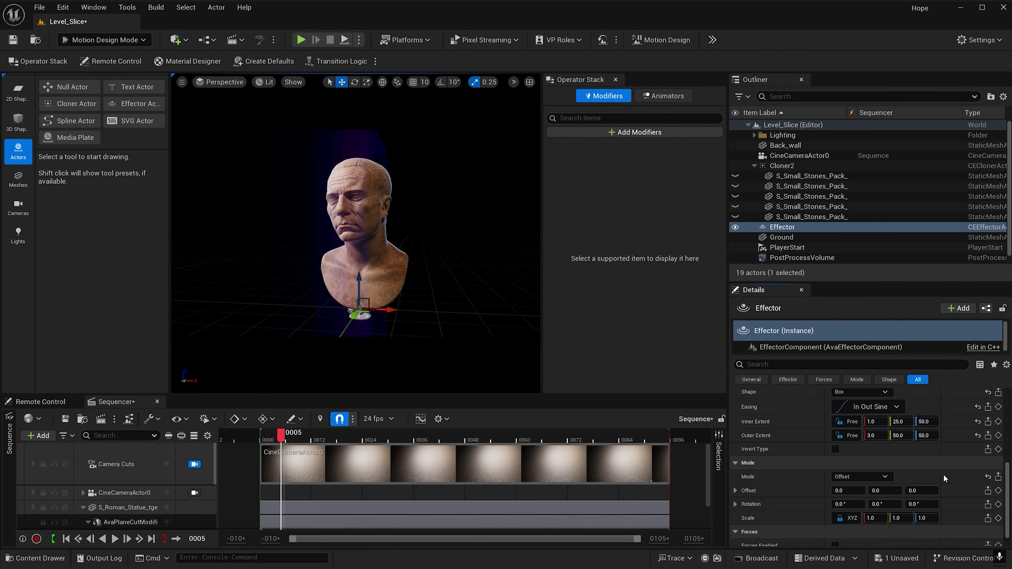
left_click(875, 517)
type("1000")
key("Return")
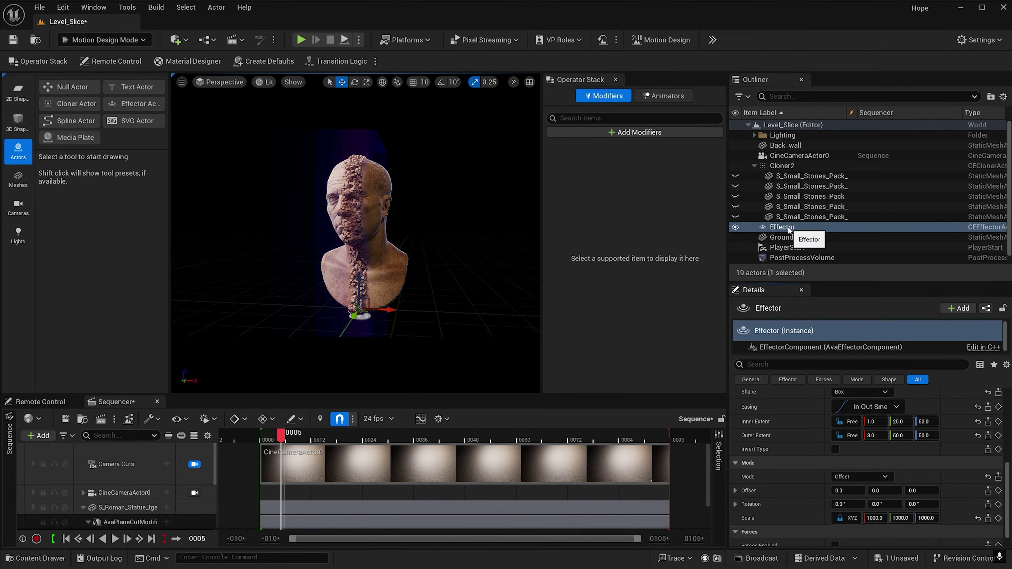
- Add the Effector to Sequencer as a track with a Transform track
left_click_drag(787, 226, 150, 507)
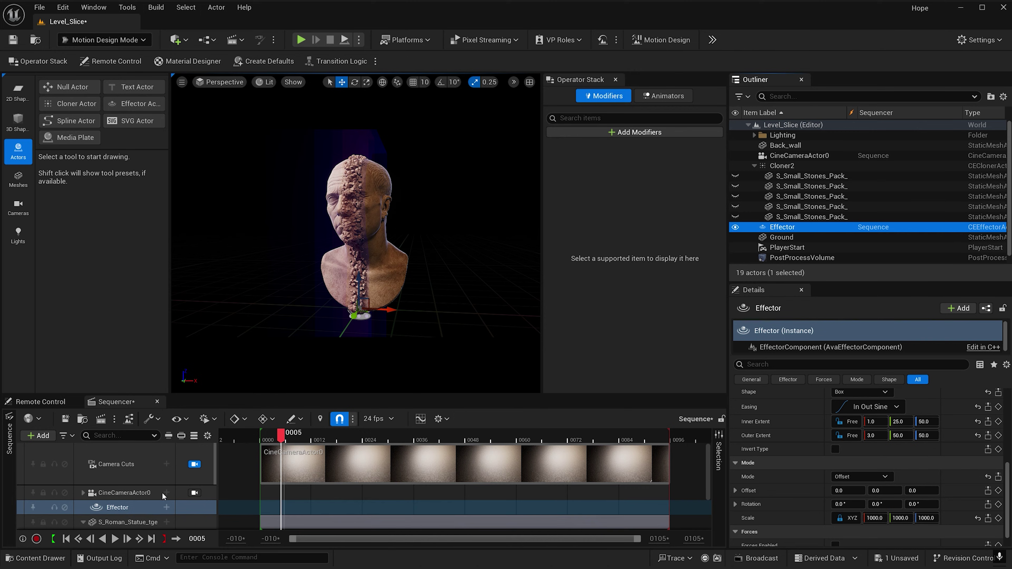
left_click(166, 508)
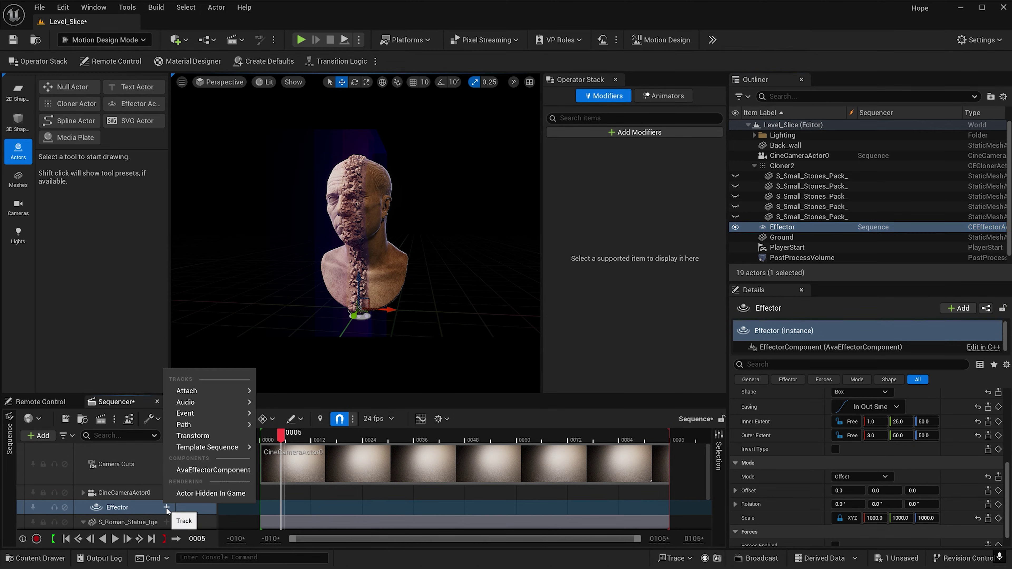
left_click(201, 440)
- Key the Effector left of the bust at frame 0, then move it right of the bust at frame 96
left_click(261, 439)
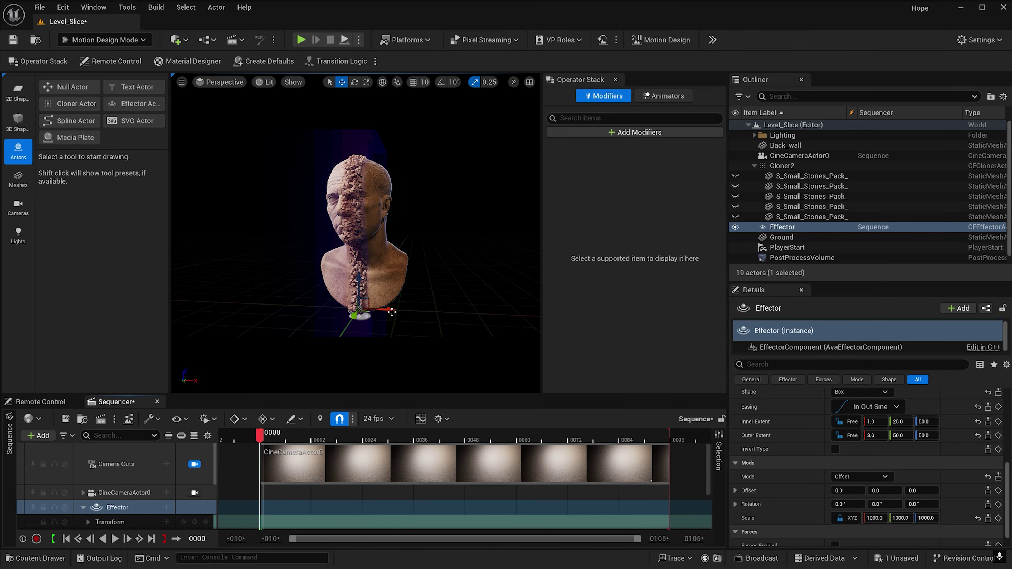
left_click_drag(391, 312, 337, 303)
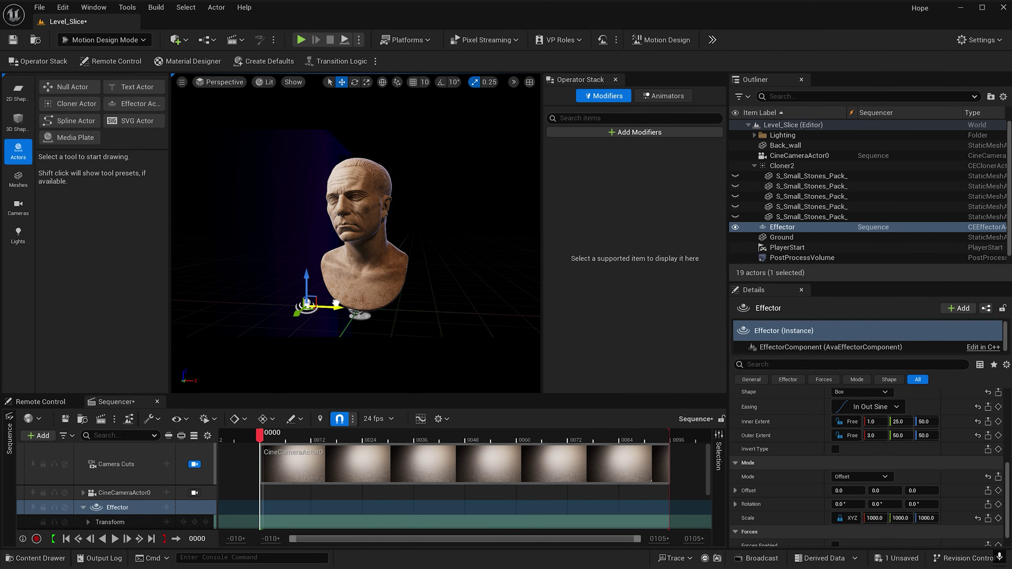
left_click(195, 523)
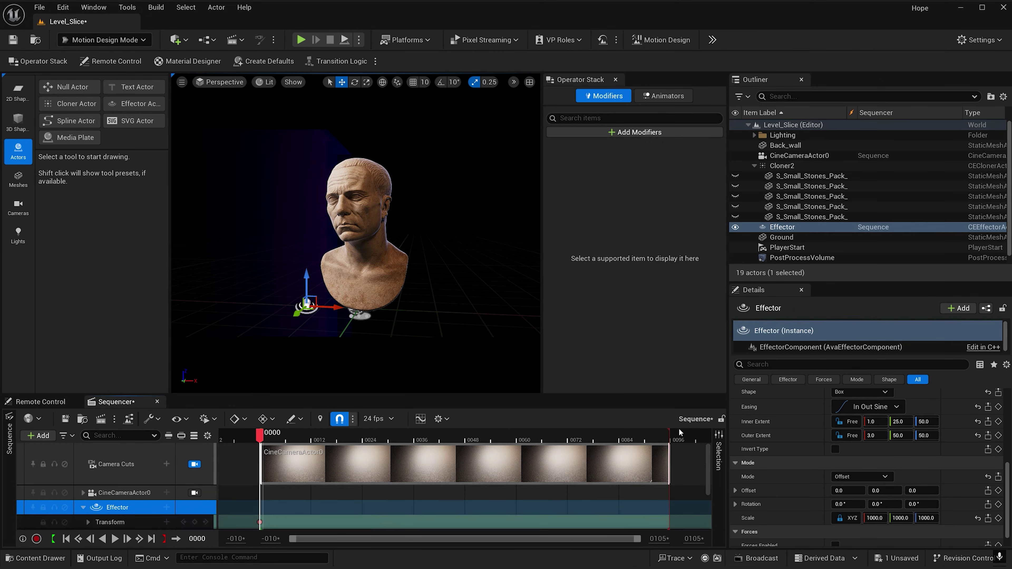
left_click(671, 436)
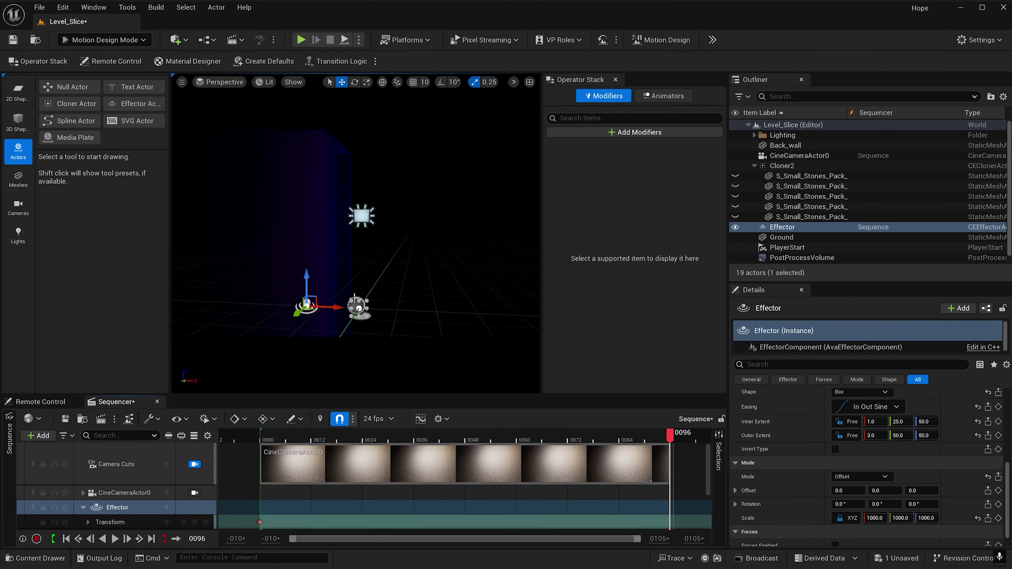
mouse_move(336, 307)
left_mouse_down()
mouse_move(482, 313)
mouse_move(449, 315)
left_mouse_up()
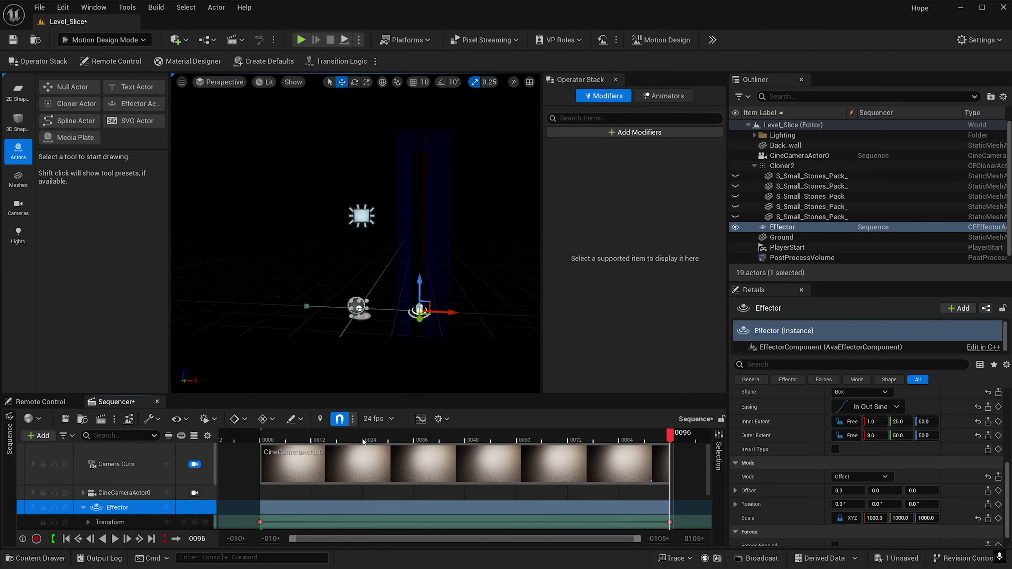
- Nudge the Effector slightly right and key its Transform at frame 23
left_click(363, 438)
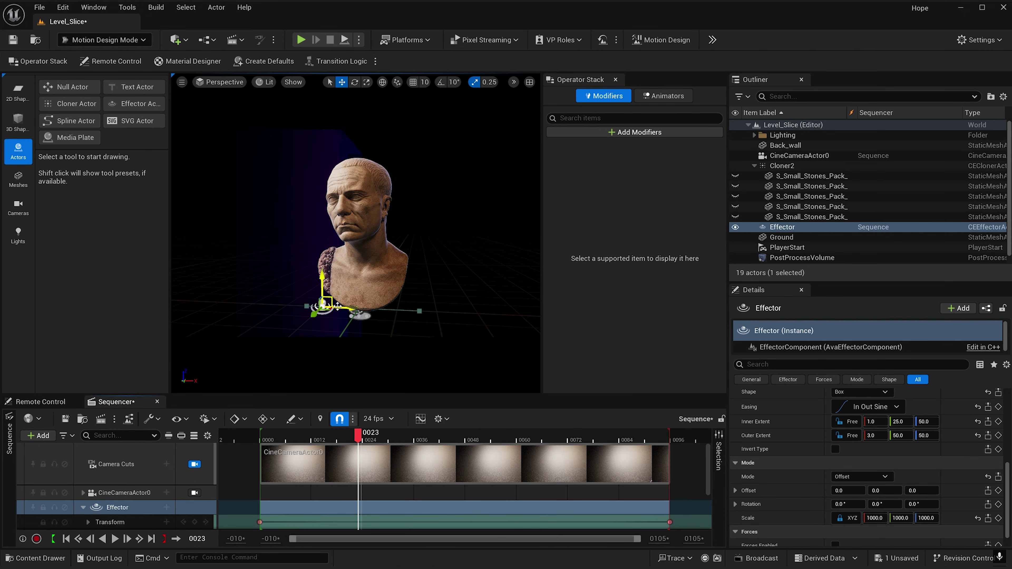
left_click_drag(338, 308, 351, 308)
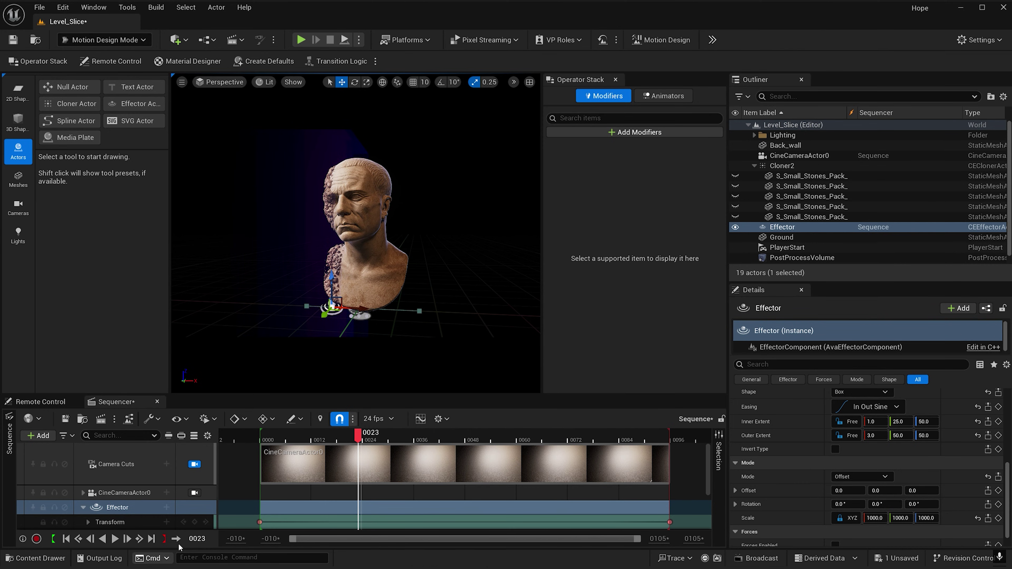
left_click(194, 522)
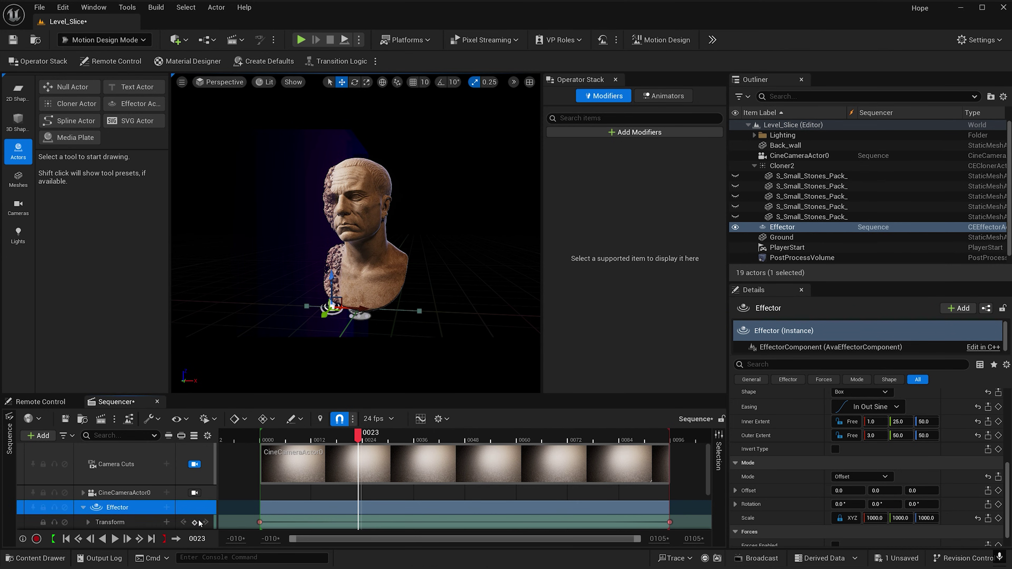
left_click(358, 522)
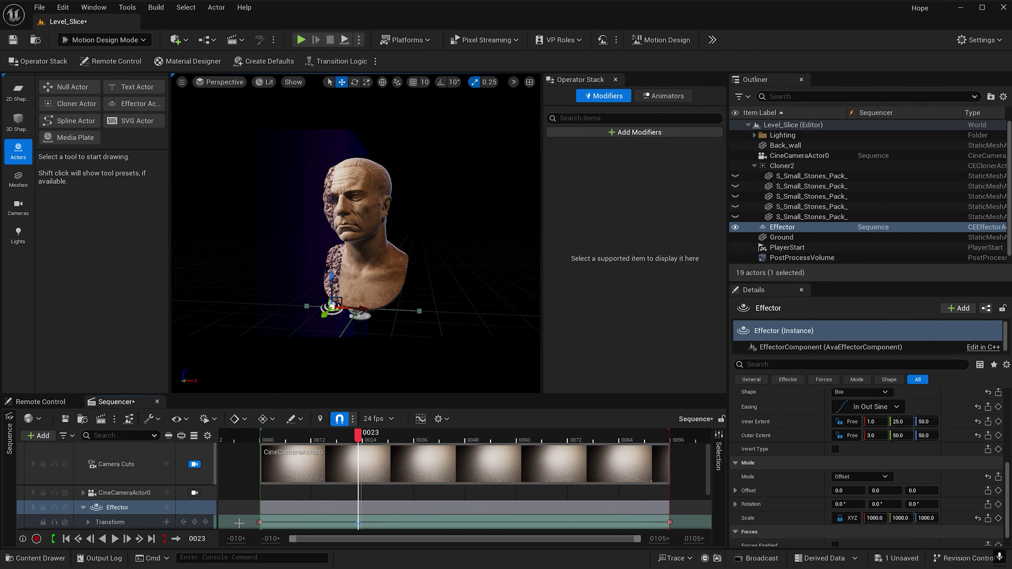
- Pull the Effector back left and key its Transform at frame 72
left_click(568, 438)
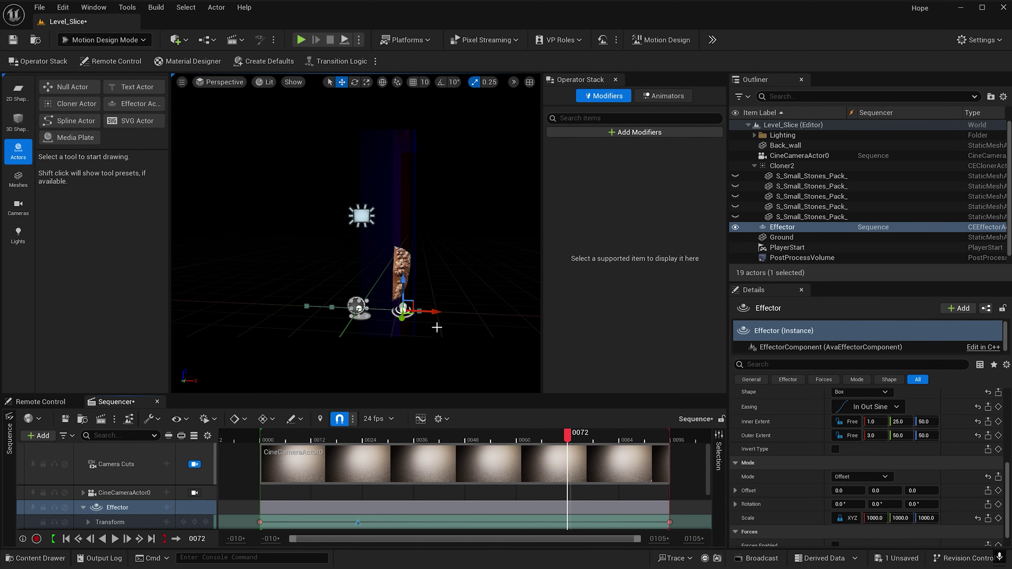
left_click_drag(432, 311, 421, 310)
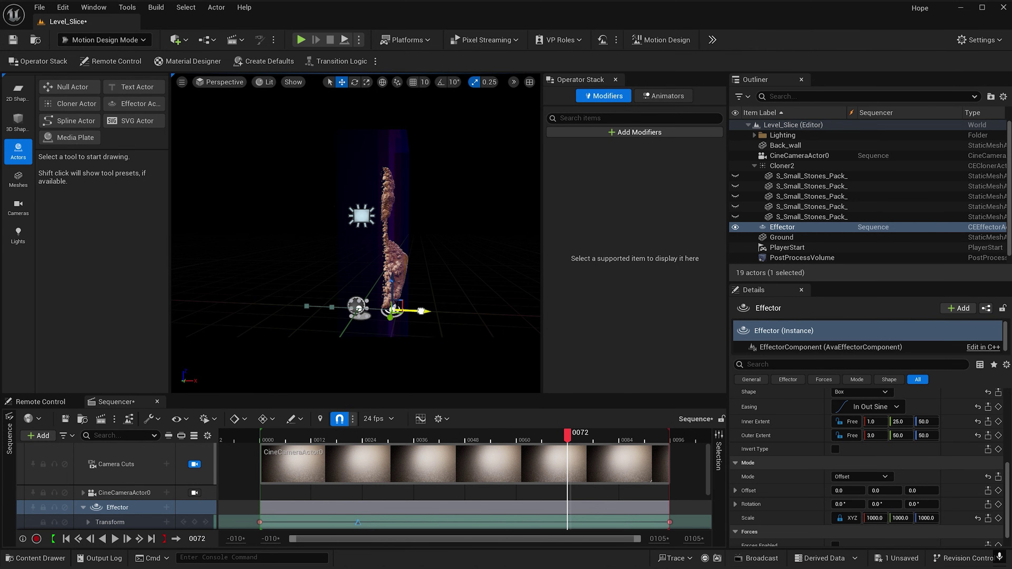
left_click(195, 522)
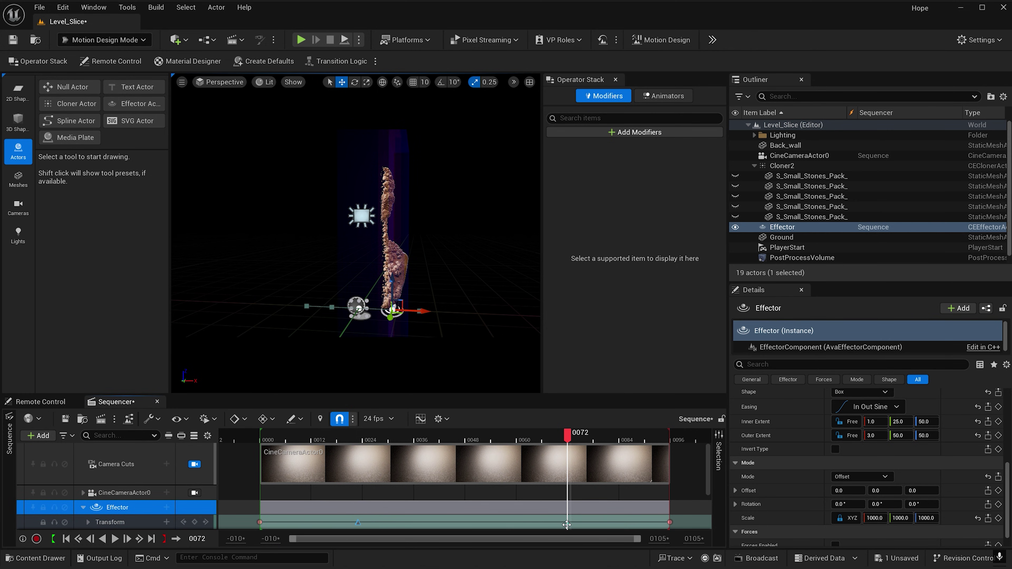
- Rewind Sequencer to frame 0 and play the bust-to-stones dissolve animation
left_click(66, 538)
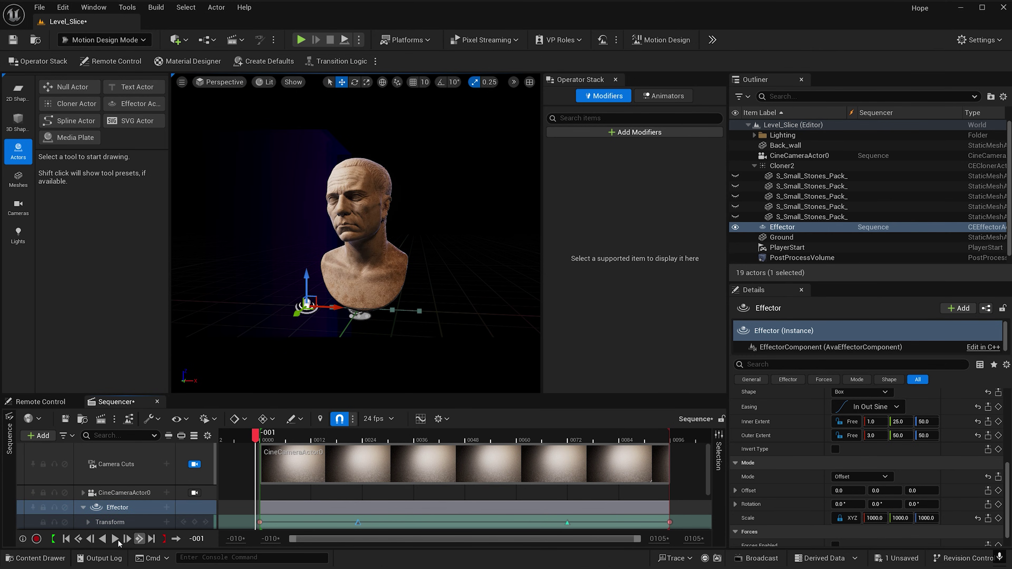
left_click(115, 541)
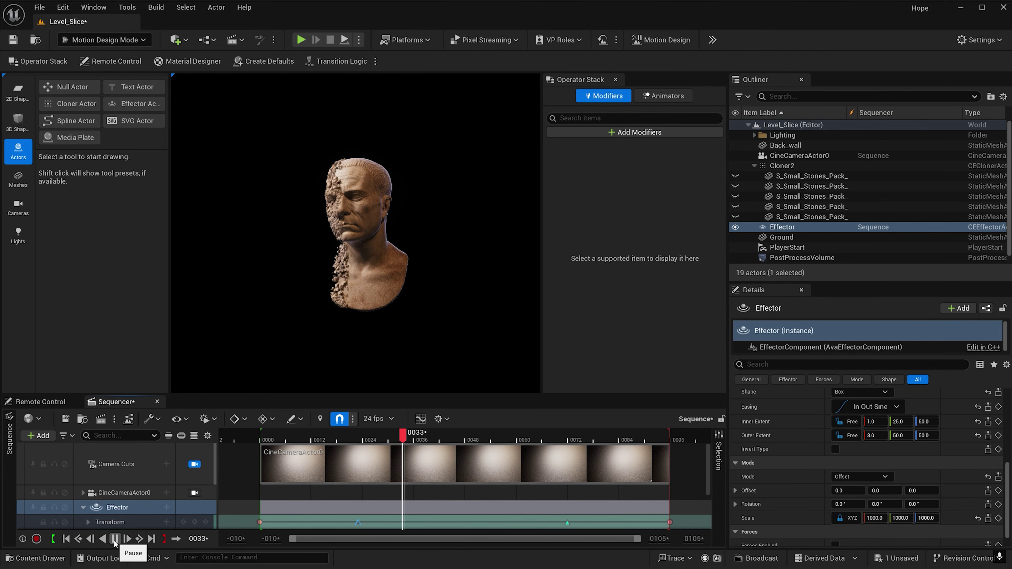